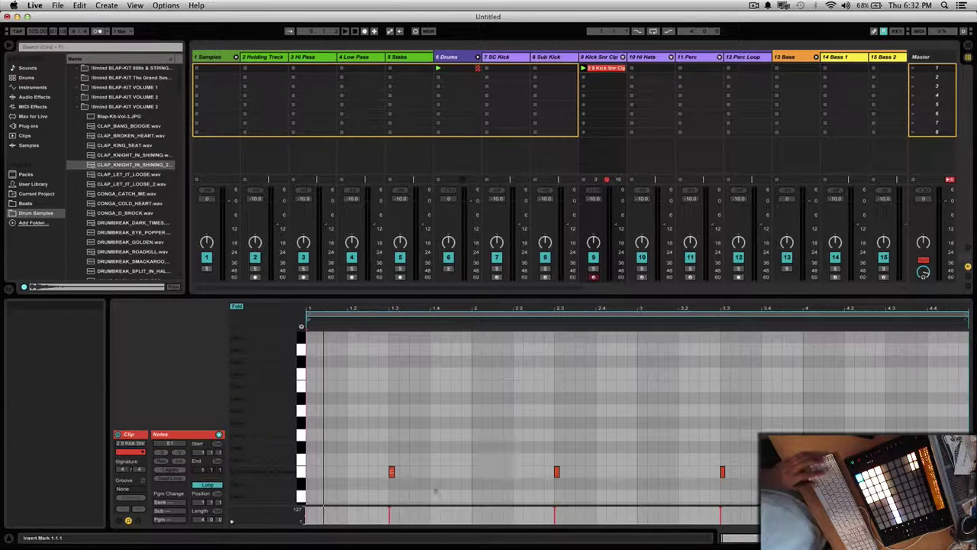
Delete all notes in the kick-snare clip, then remove the clip from the 9 Kick Snr Clp track
key(super+a)
key(Delete)
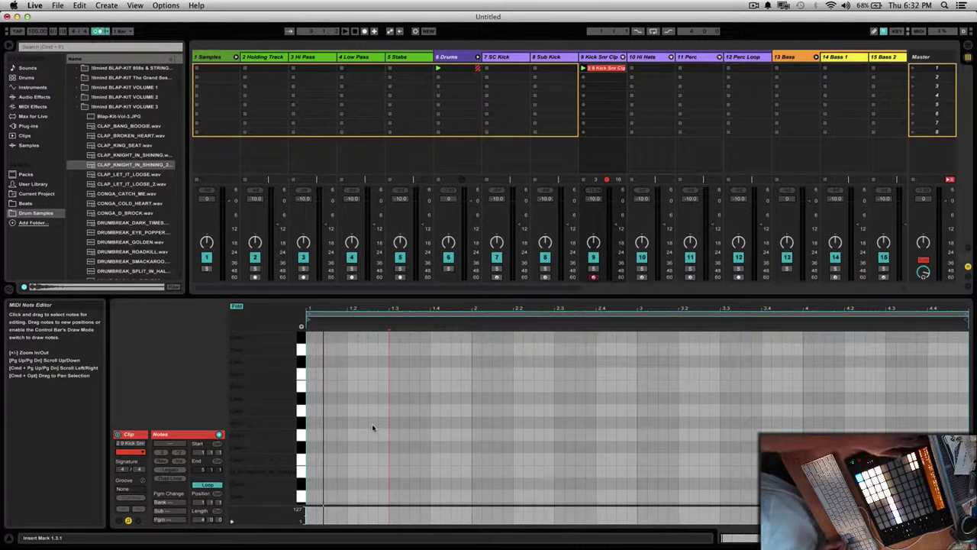
key(space)
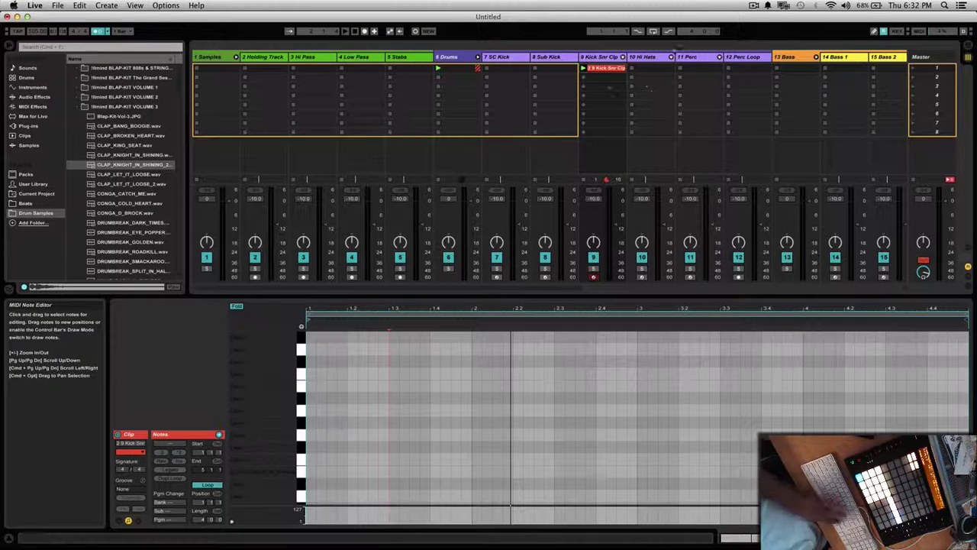
click(603, 77)
click(605, 71)
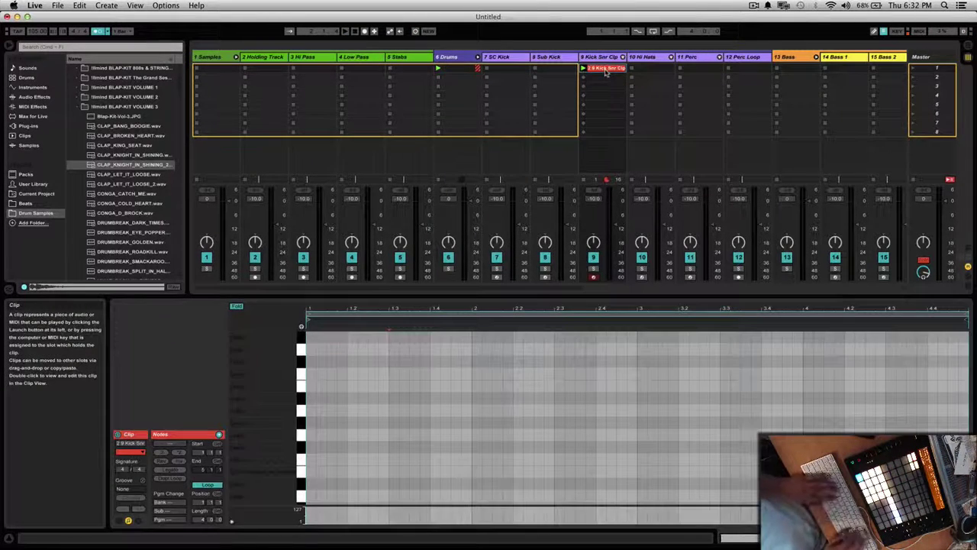
key(Delete)
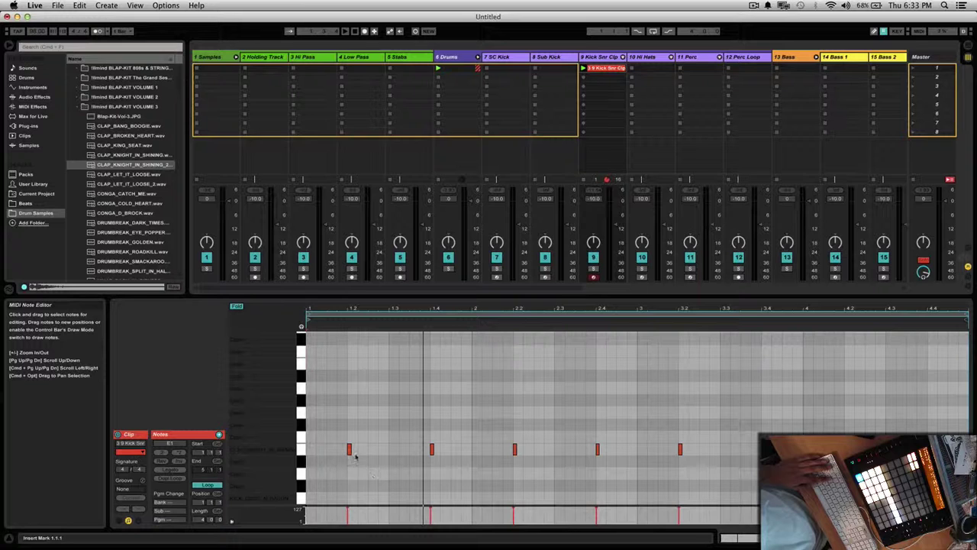
Add a repeating kick pattern on C1 in the new kick-snare clip and recolour the clip light purple
click(350, 450)
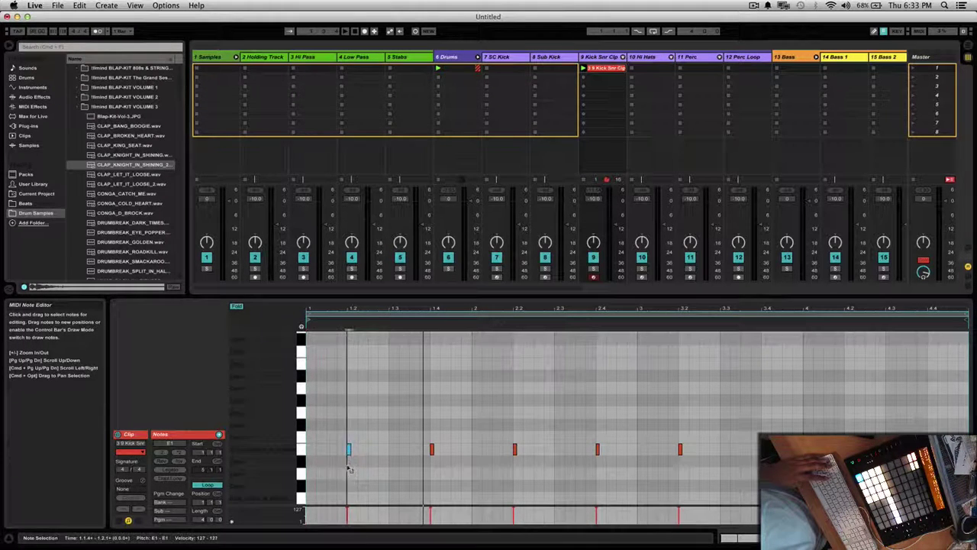
click(319, 496)
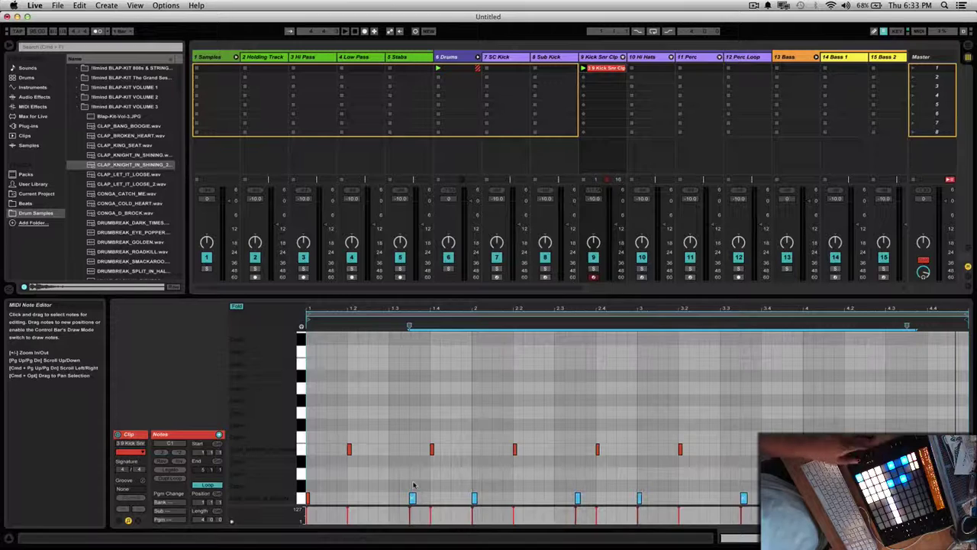
key(space)
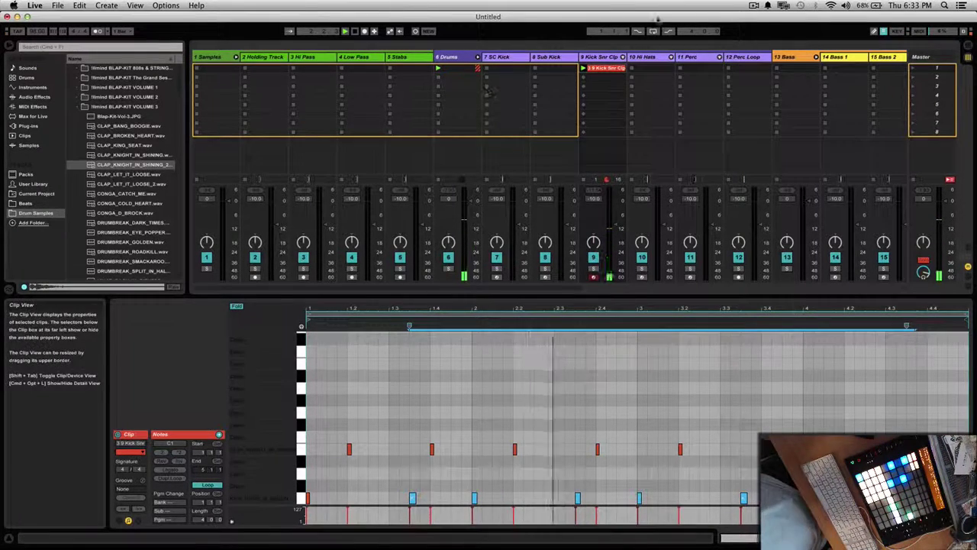
right_click(606, 68)
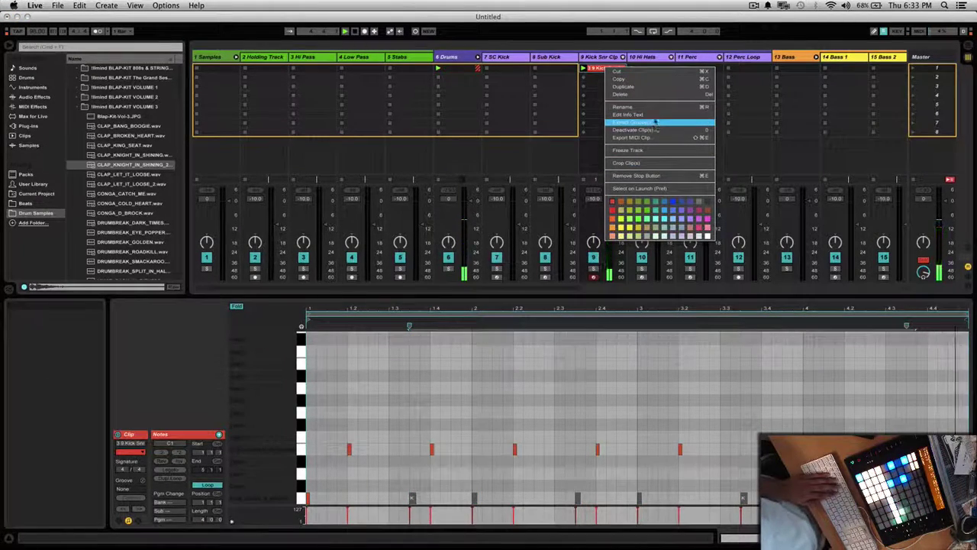
click(611, 229)
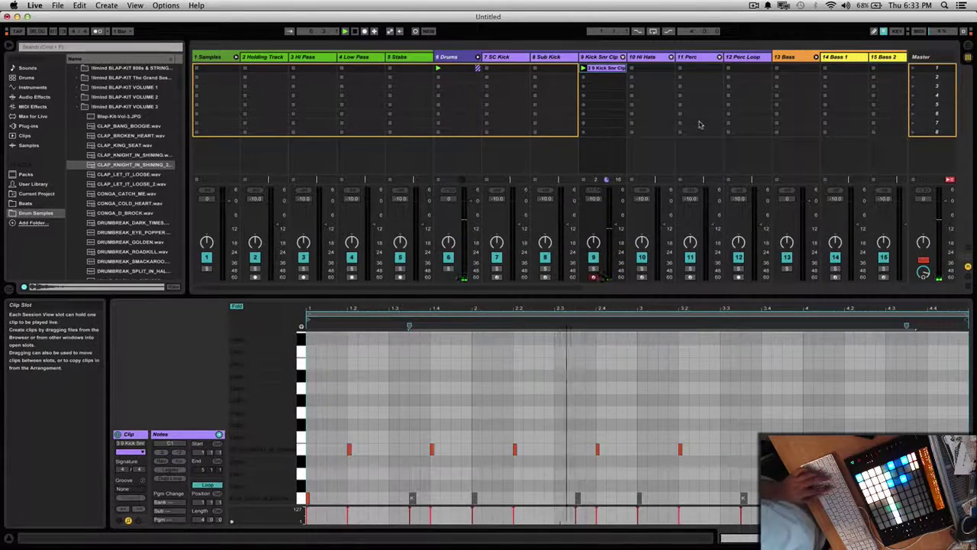
Open the Massive synth on the 18 Lead 1 track and show its preset browser
scroll(699, 124, right, 5)
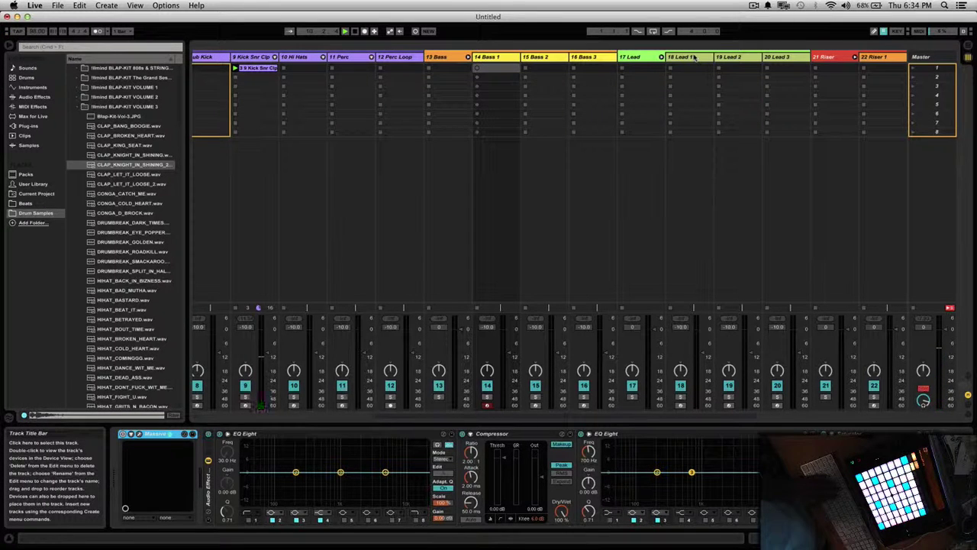
click(693, 57)
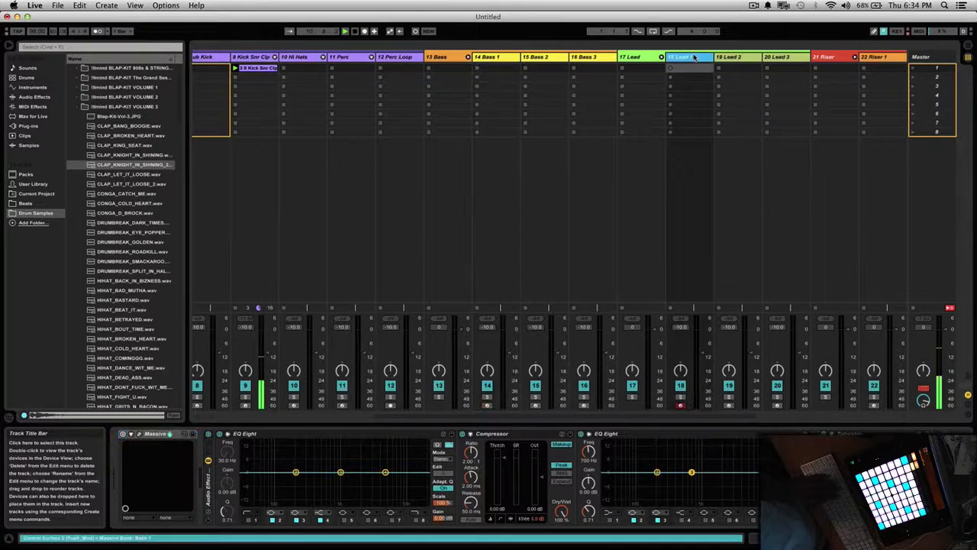
click(126, 433)
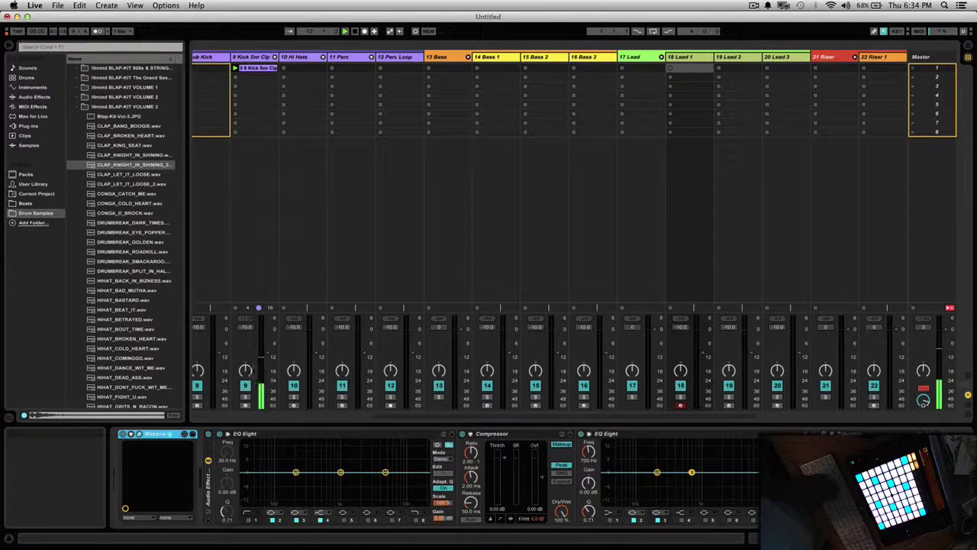
click(131, 434)
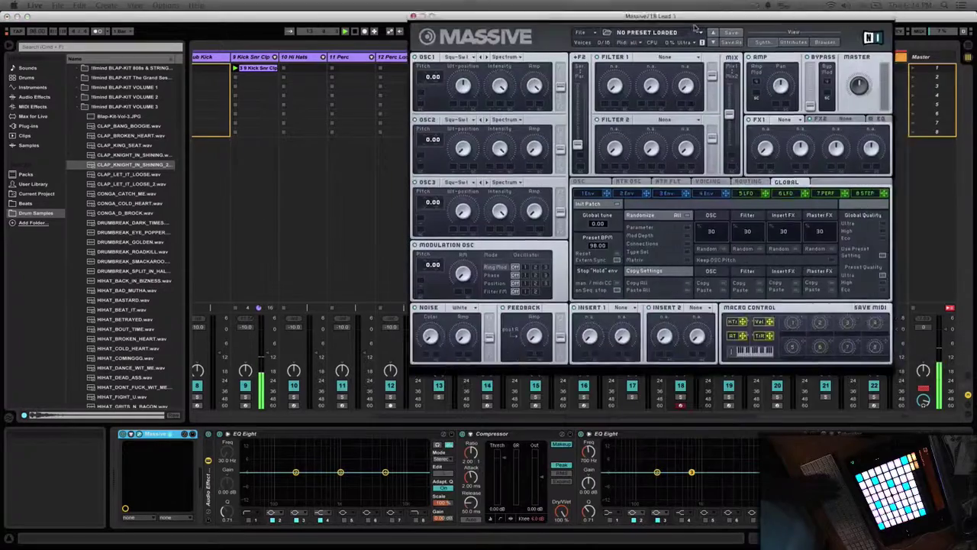
drag(691, 15, 702, 146)
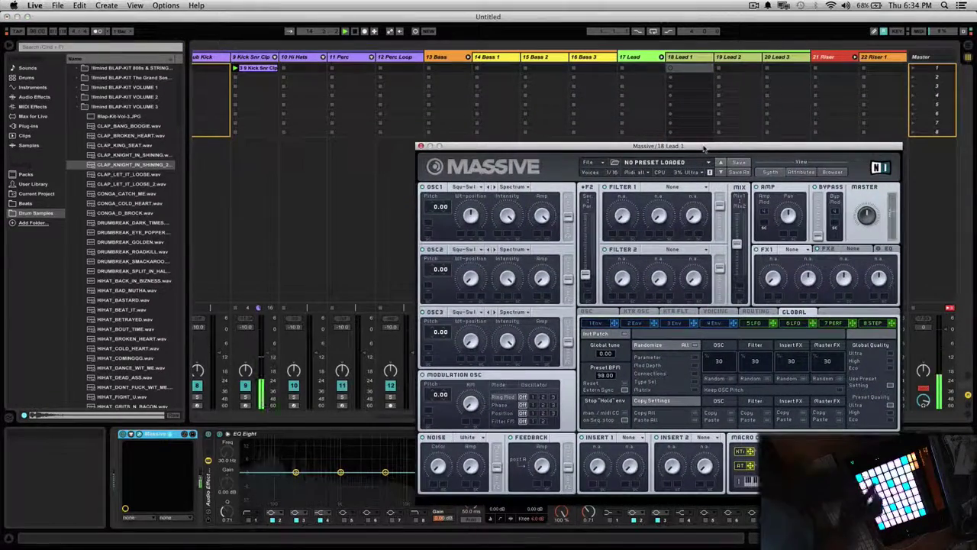
click(833, 170)
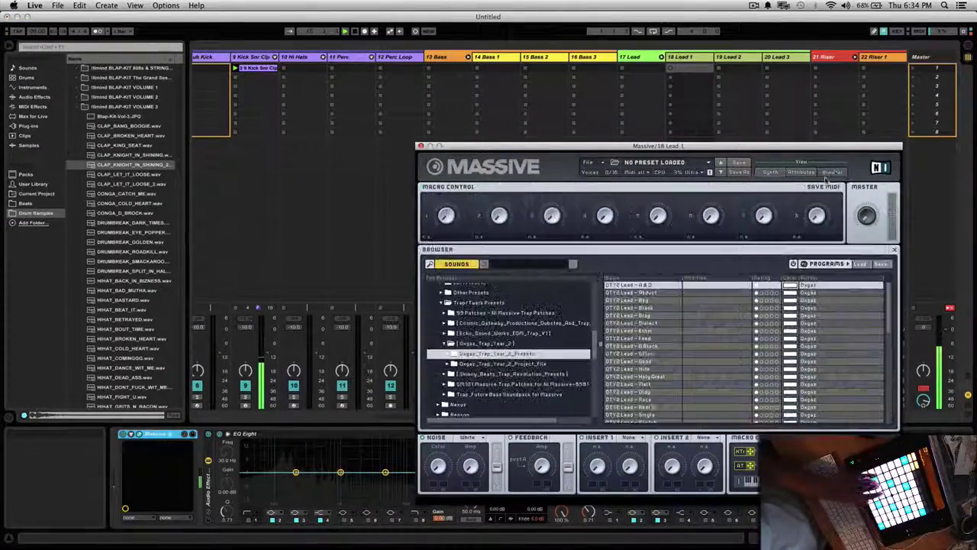
Audition the Oxgaz_Trap_Year_2 lead presets Good, G Block and Blank, and step onward to load OTY2 Lead - Enter
click(647, 363)
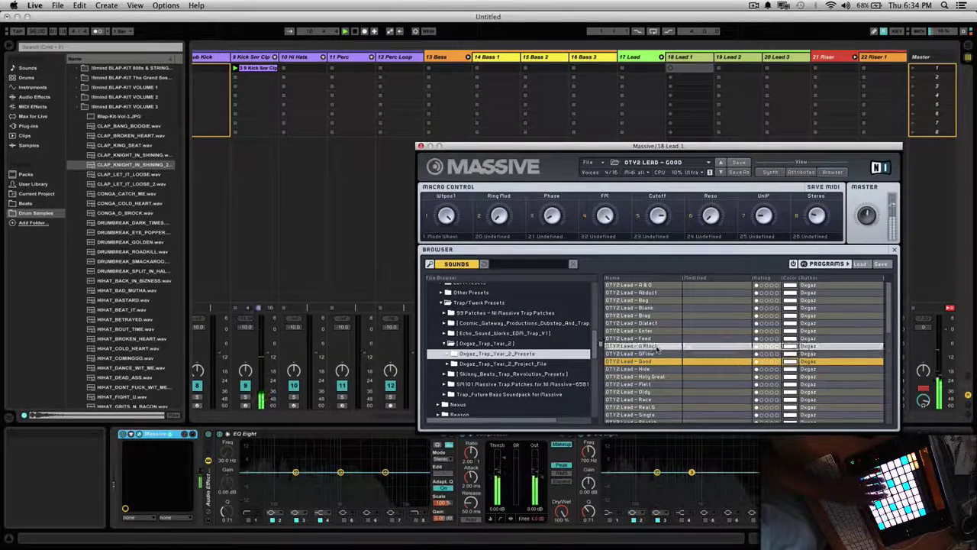
click(654, 346)
click(652, 308)
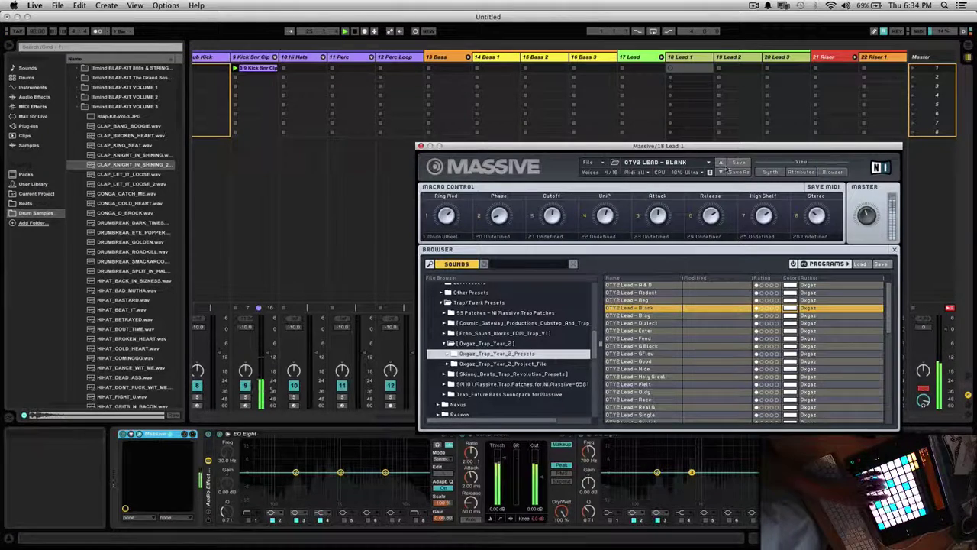
click(720, 172)
click(720, 172)
click(721, 171)
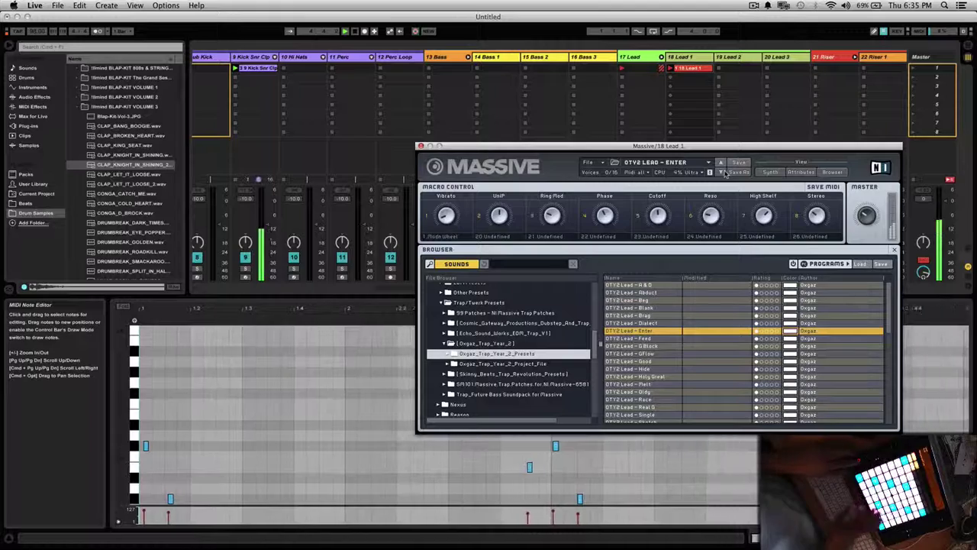
Close the Massive window and recolour the recorded Lead 1 clip yellow-green
click(396, 464)
key(super+a)
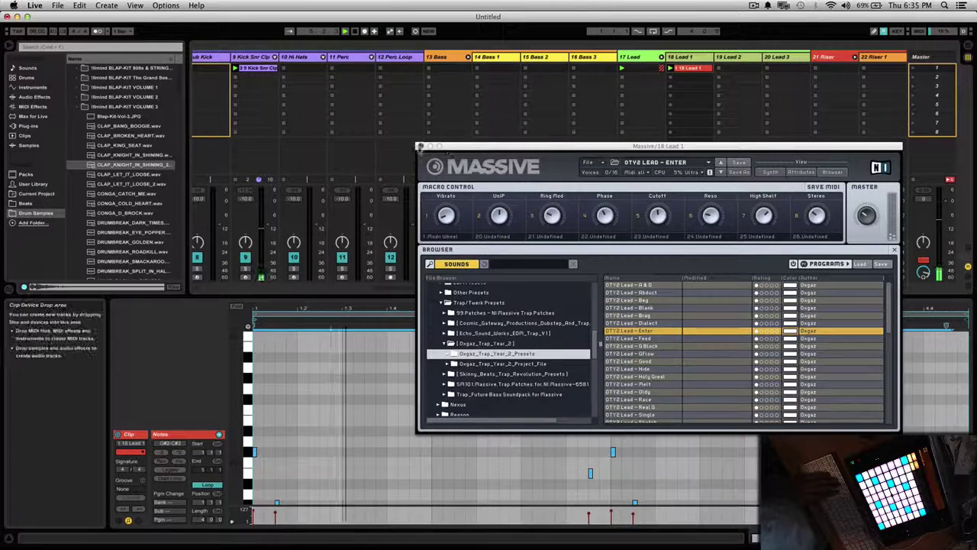
click(419, 146)
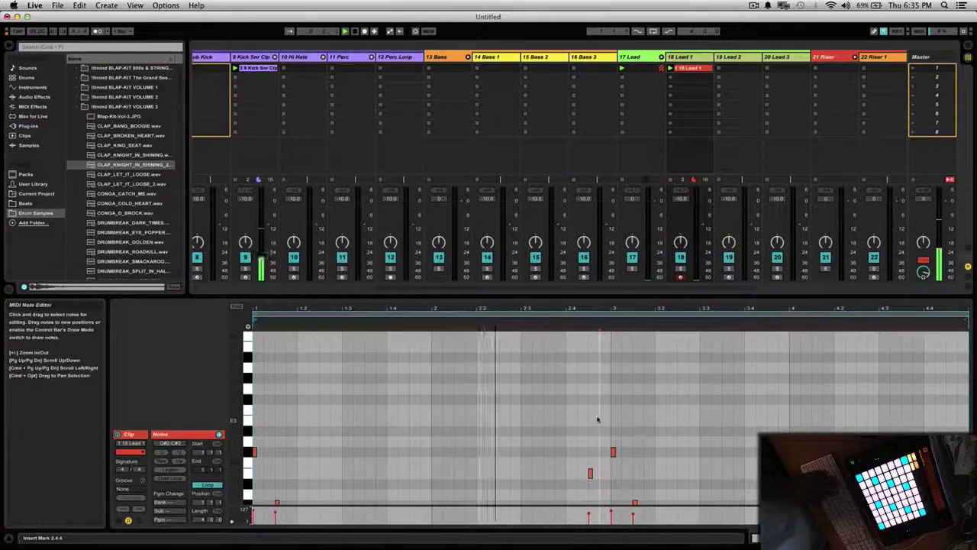
scroll(597, 418, down, 4)
scroll(597, 419, up, 5)
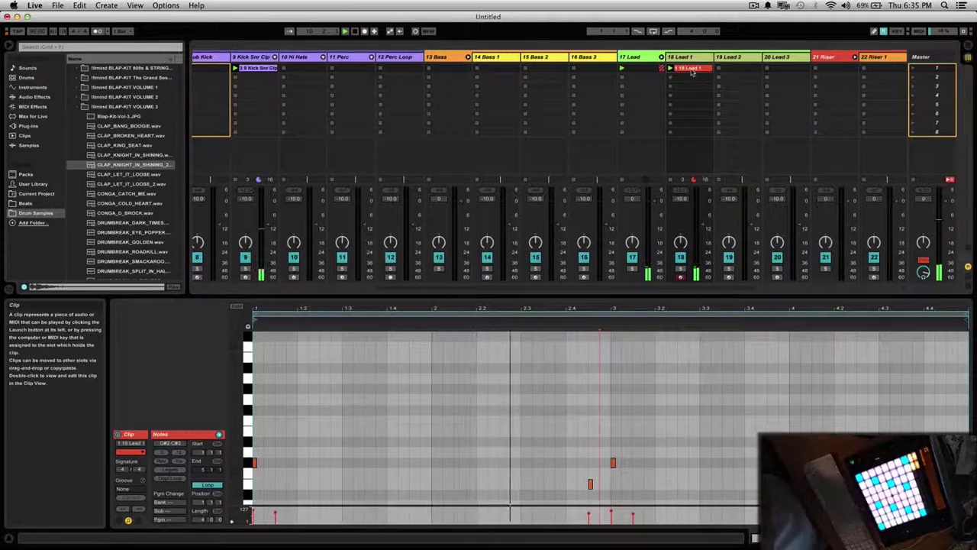
right_click(692, 72)
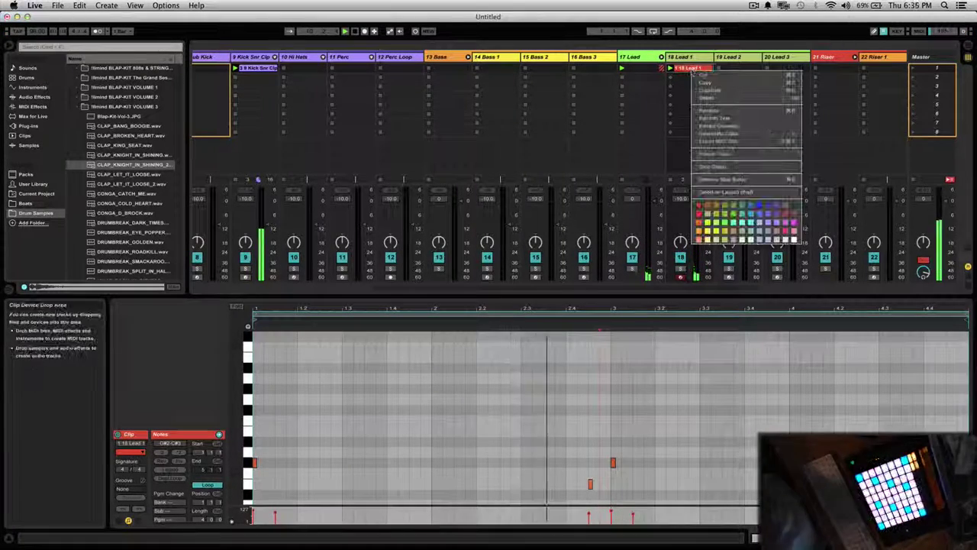
click(731, 229)
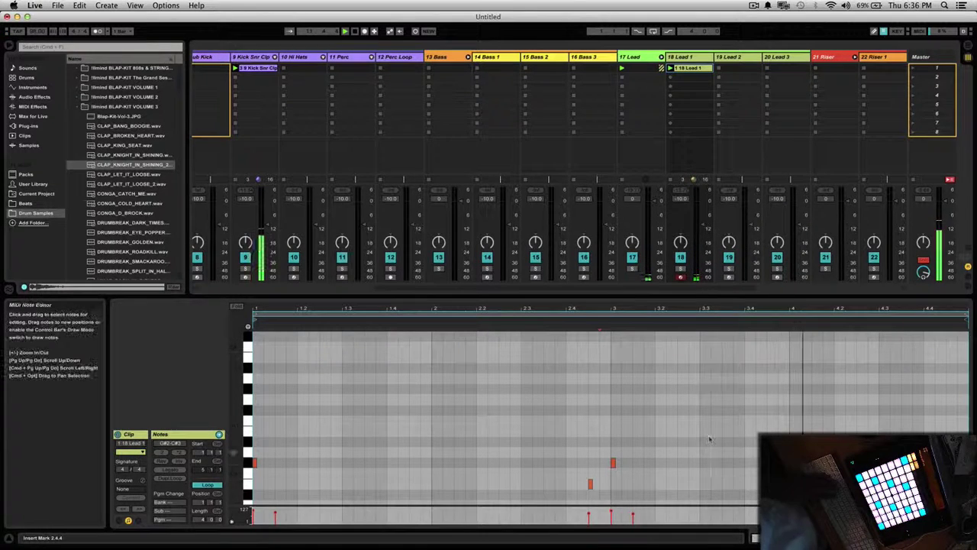
Transpose all notes of the Lead 1 clip up one octave to G#3–C#4
key(super+a)
scroll(708, 439, down, 5)
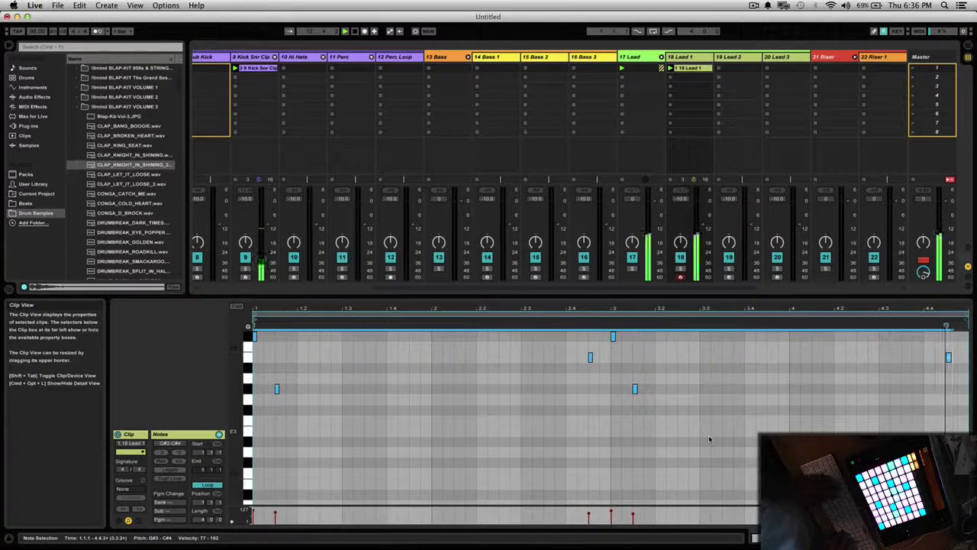
scroll(708, 439, up, 5)
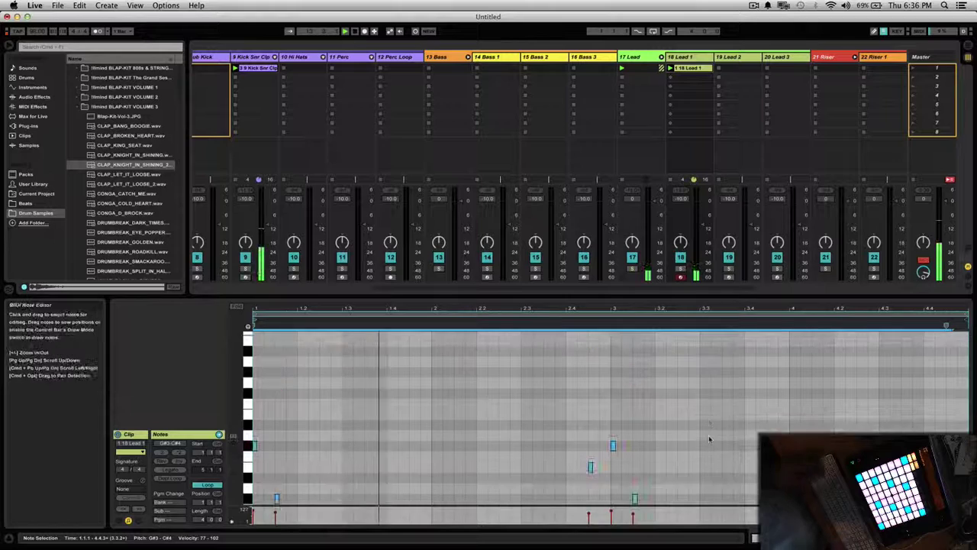
Reopen Massive on the Lead 1 track and audition the OTY2 Lead presets Abduct, Beg and Blank against the playing clip
key(shift+Tab)
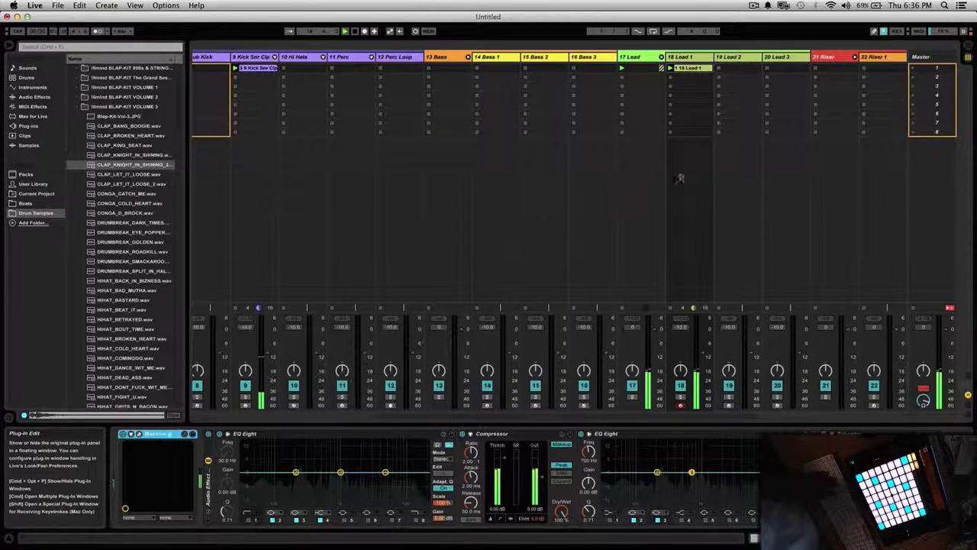
key(super+alt+p)
click(645, 340)
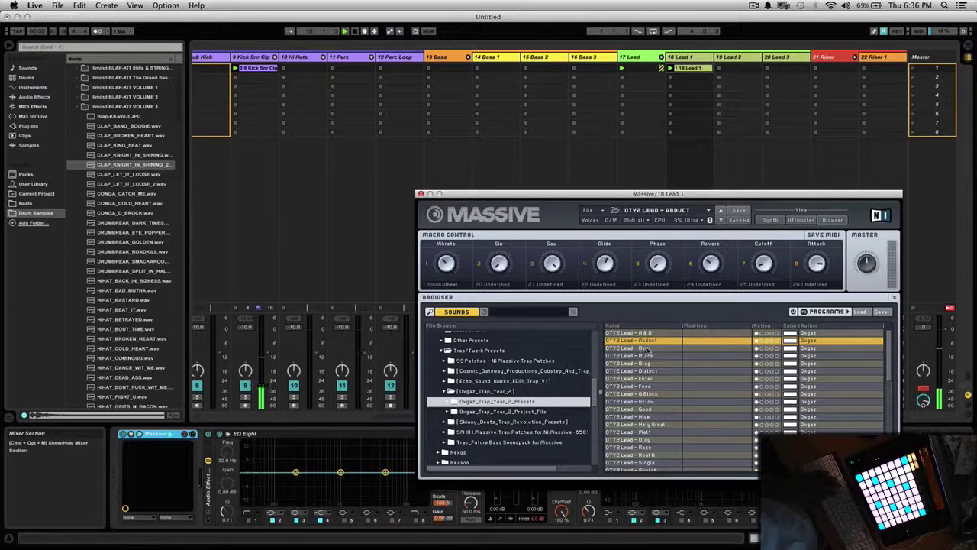
click(720, 220)
drag(719, 194, 378, 137)
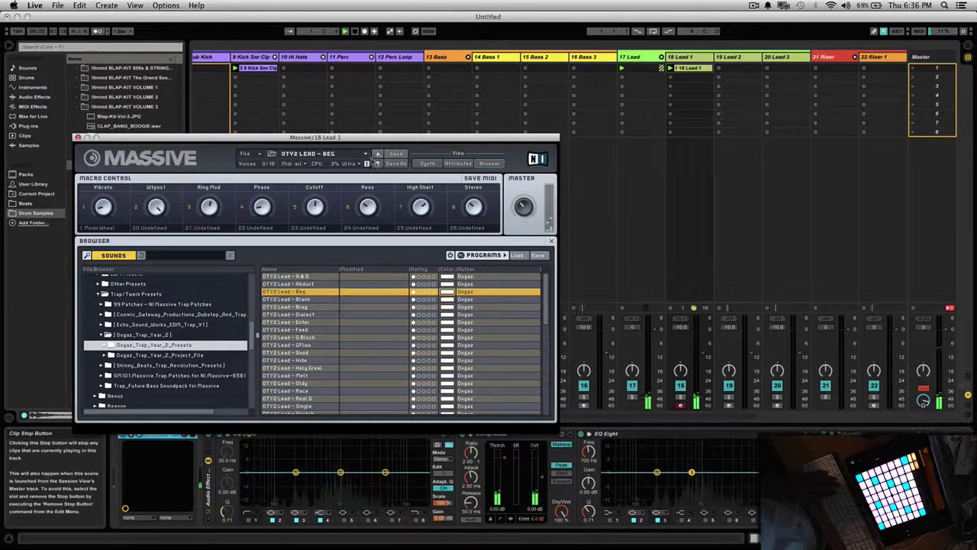
click(377, 164)
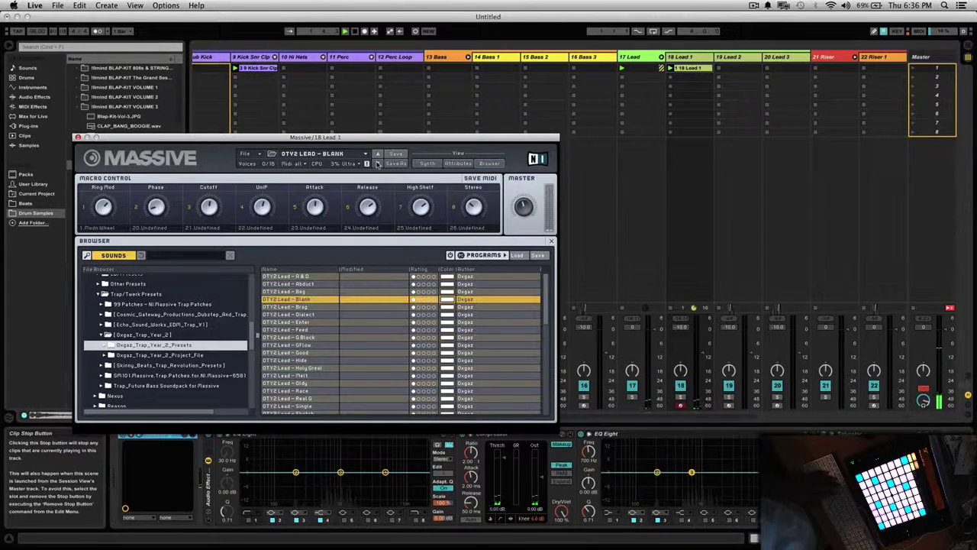
Show the Lead 1 clip's notes and audition the OTY2 Lead presets from Brag through Good in Massive
click(696, 74)
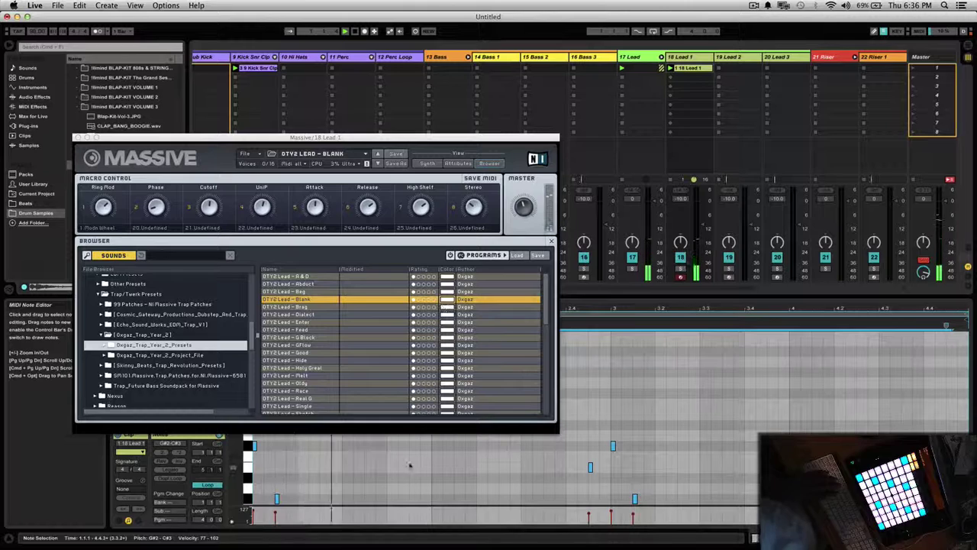
click(377, 164)
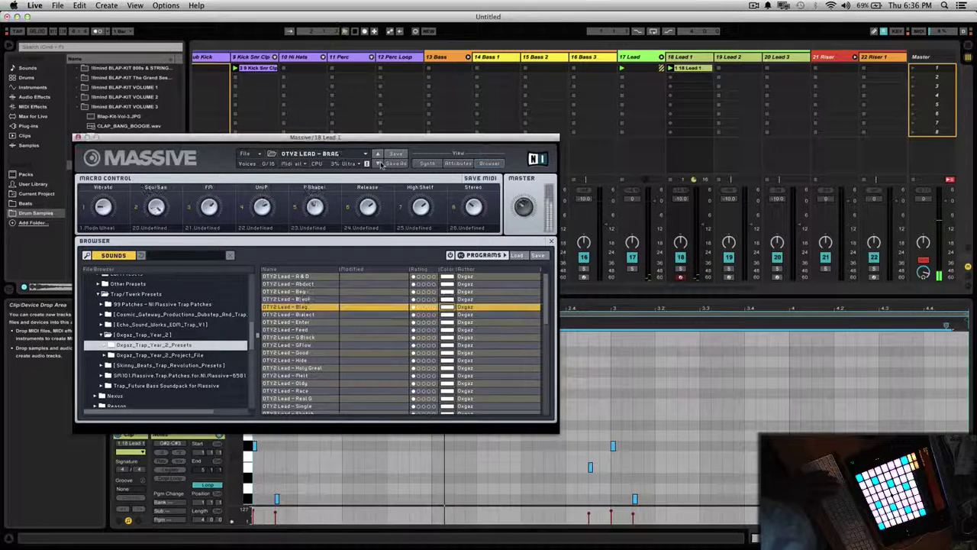
click(378, 165)
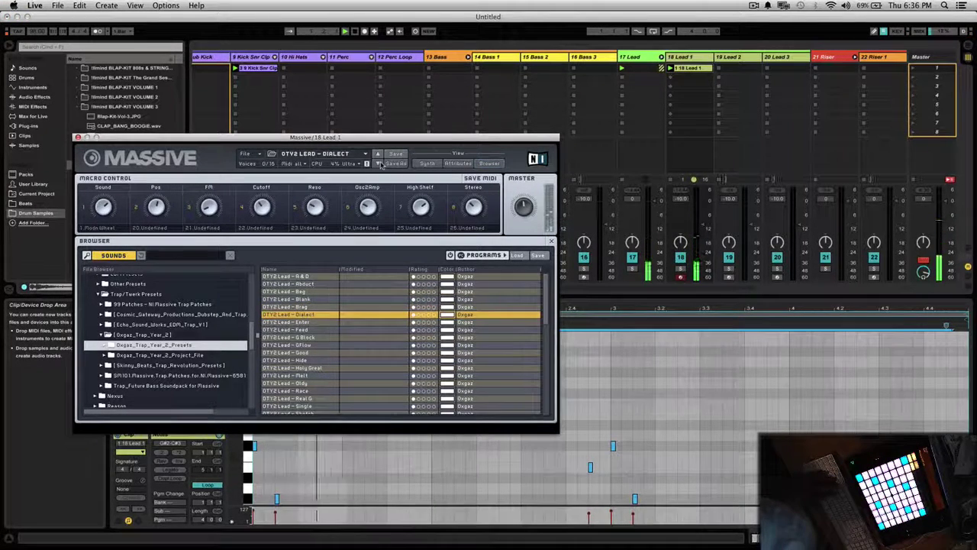
click(379, 164)
click(378, 164)
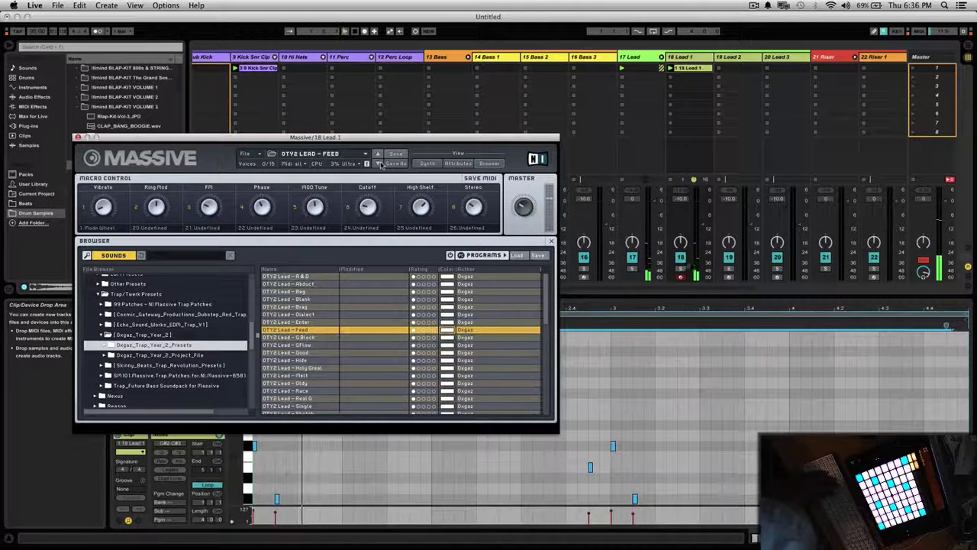
click(379, 164)
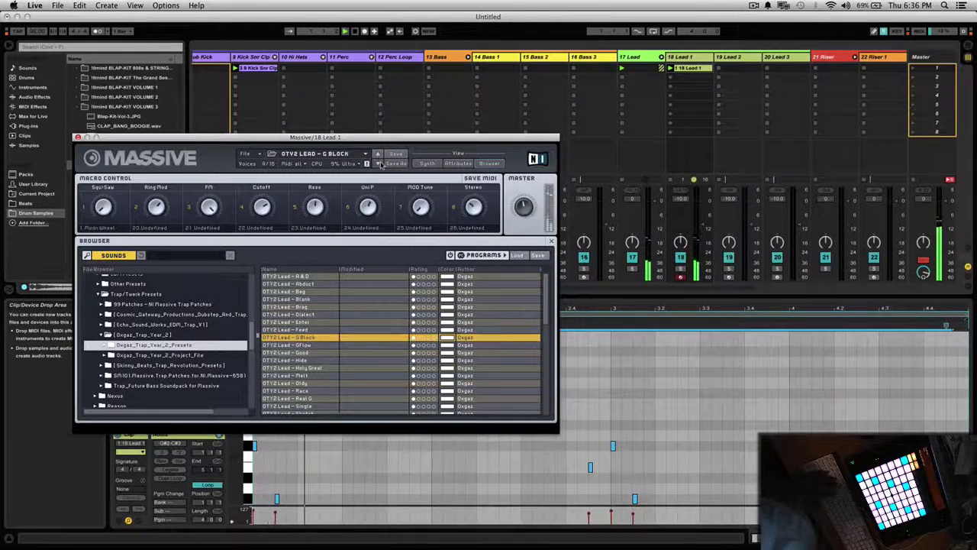
click(379, 165)
click(379, 164)
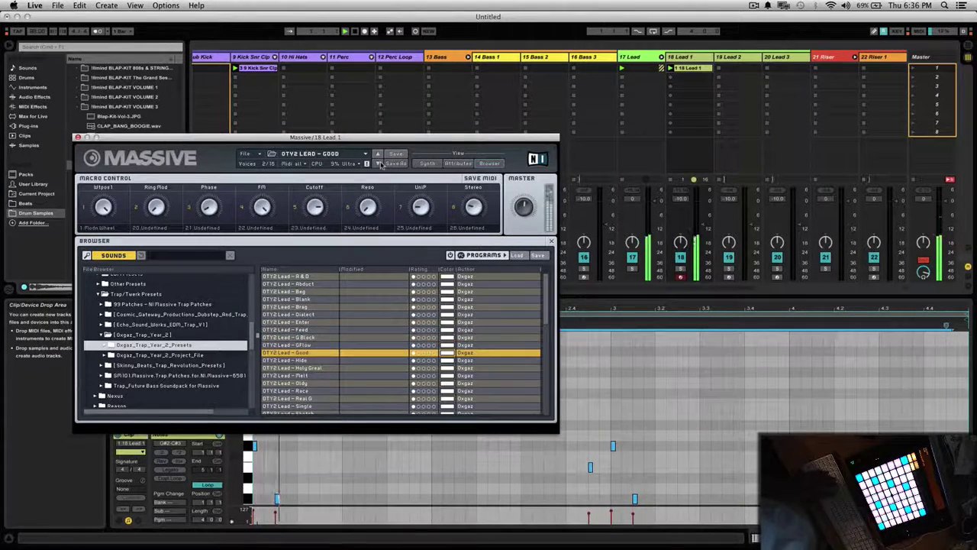
Audition the OTY2 Lead presets from Hide through Single against the playing Lead 1 clip
click(378, 164)
click(379, 164)
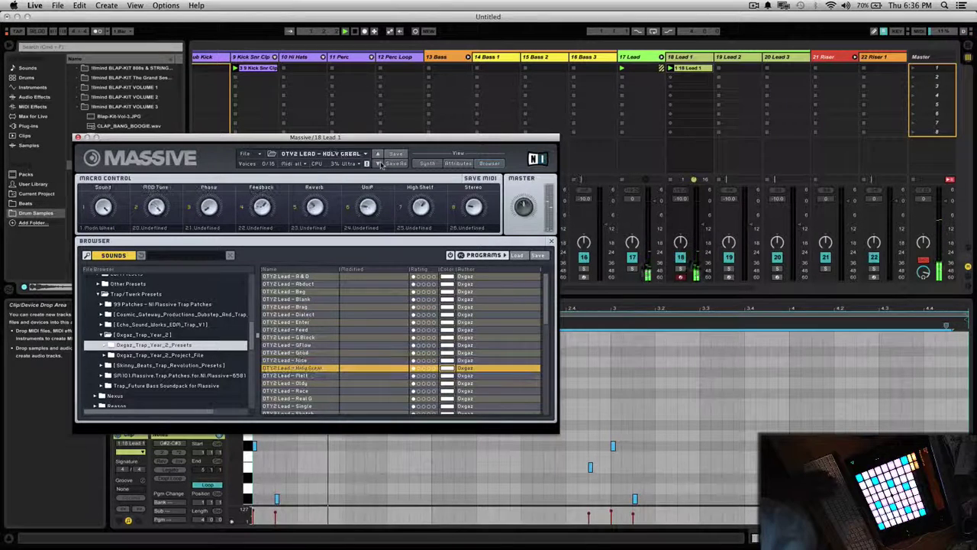
click(379, 164)
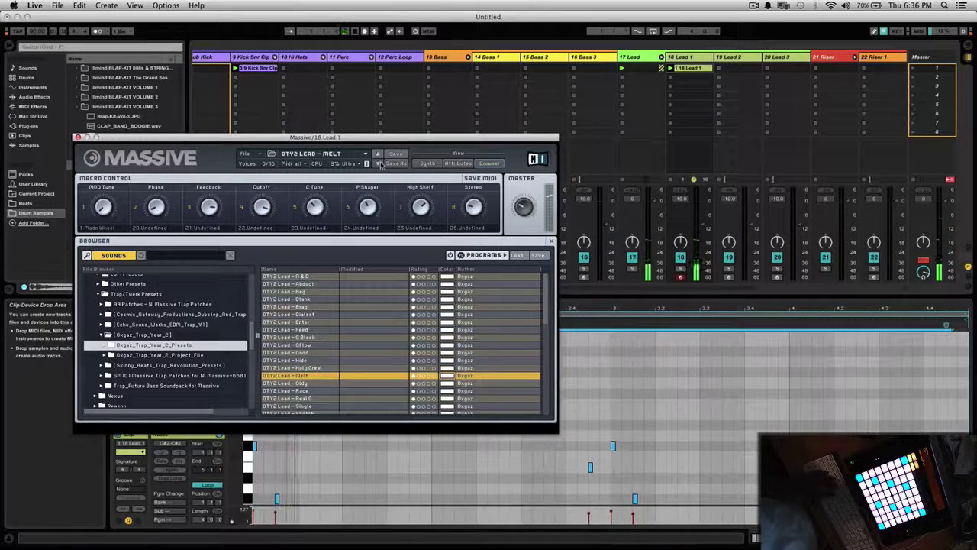
click(379, 164)
click(378, 164)
click(379, 164)
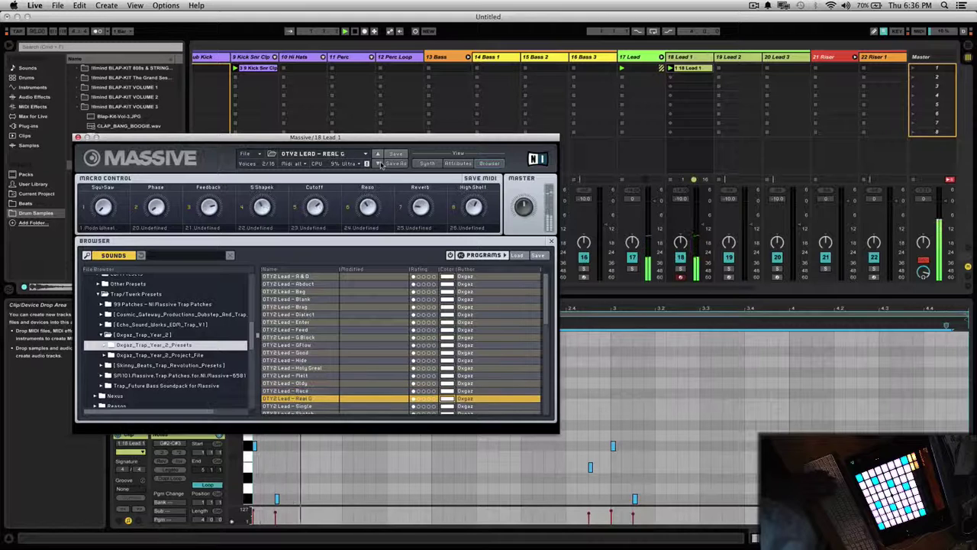
click(379, 164)
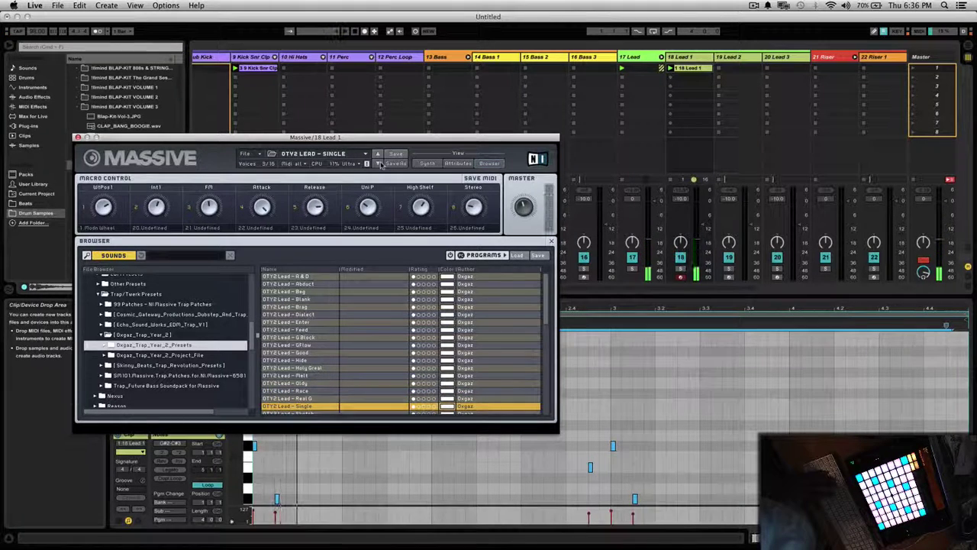
Step through the OTY2 Lead presets from Sketch to The V, load OTY2 Lead - Ville and close the Massive window
click(379, 164)
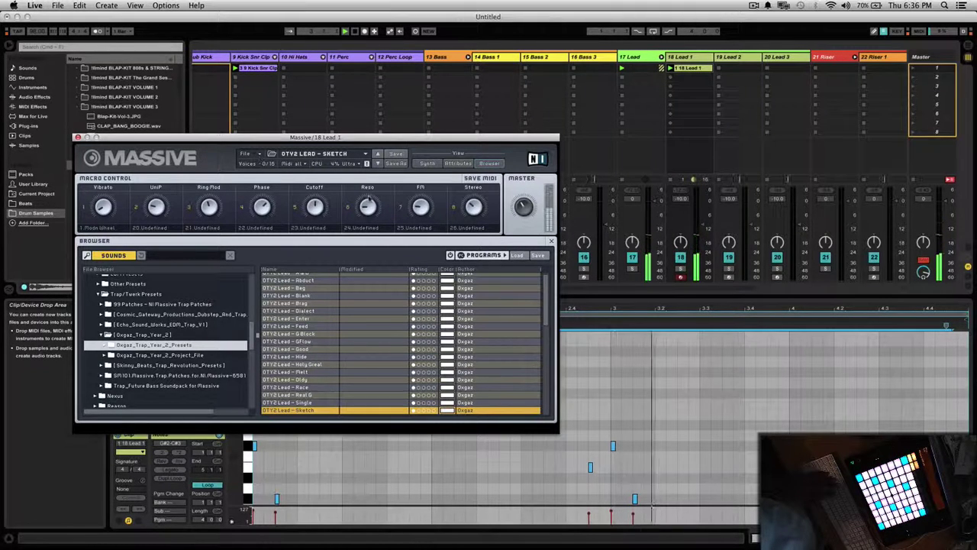
click(378, 165)
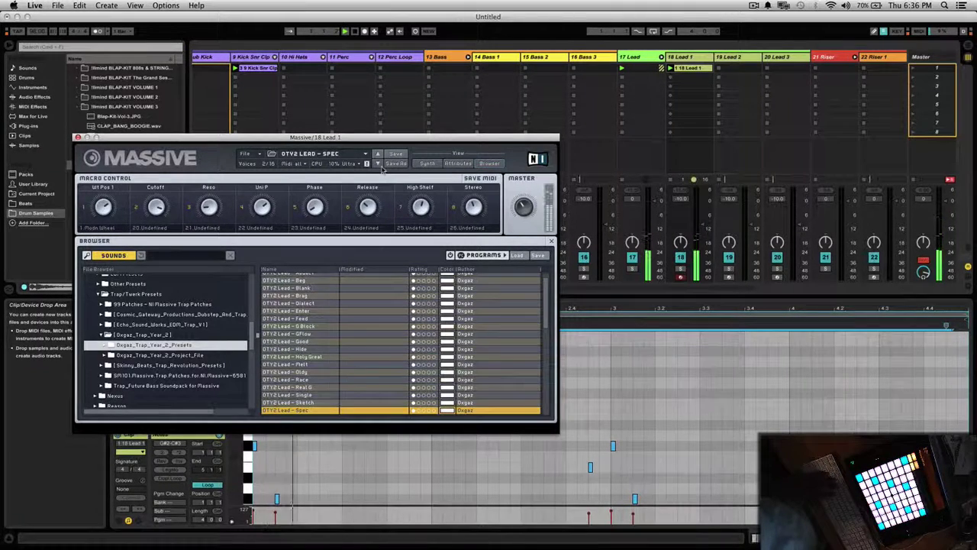
click(378, 164)
click(377, 164)
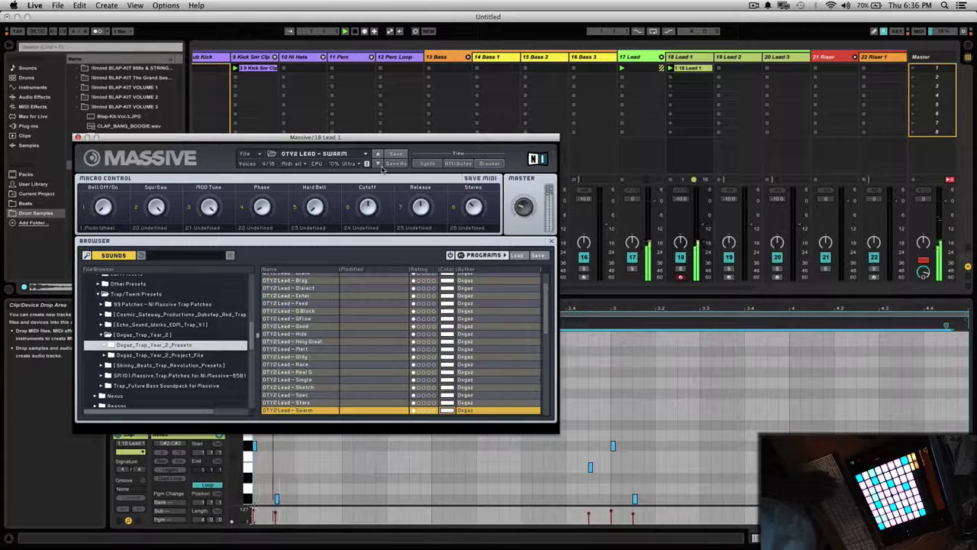
click(378, 164)
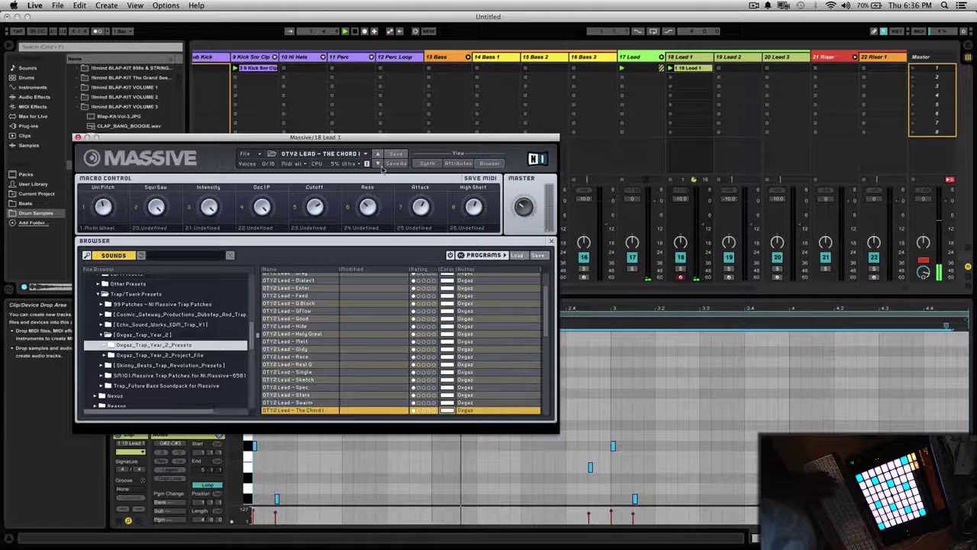
click(378, 164)
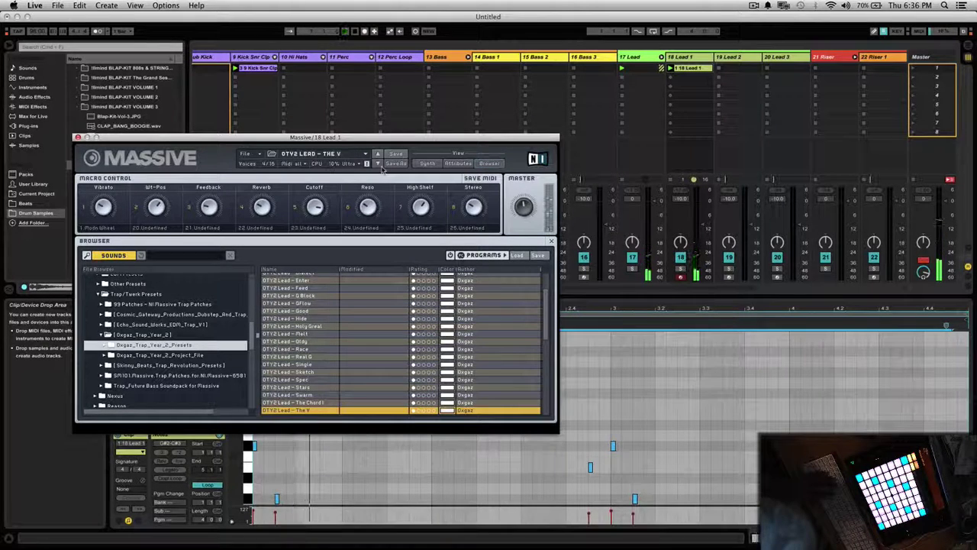
click(377, 164)
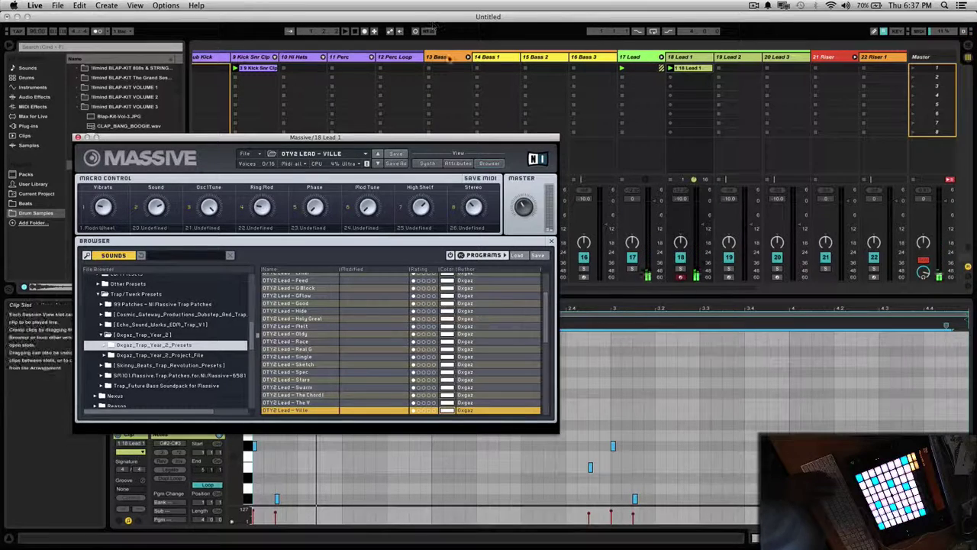
drag(459, 138, 639, 145)
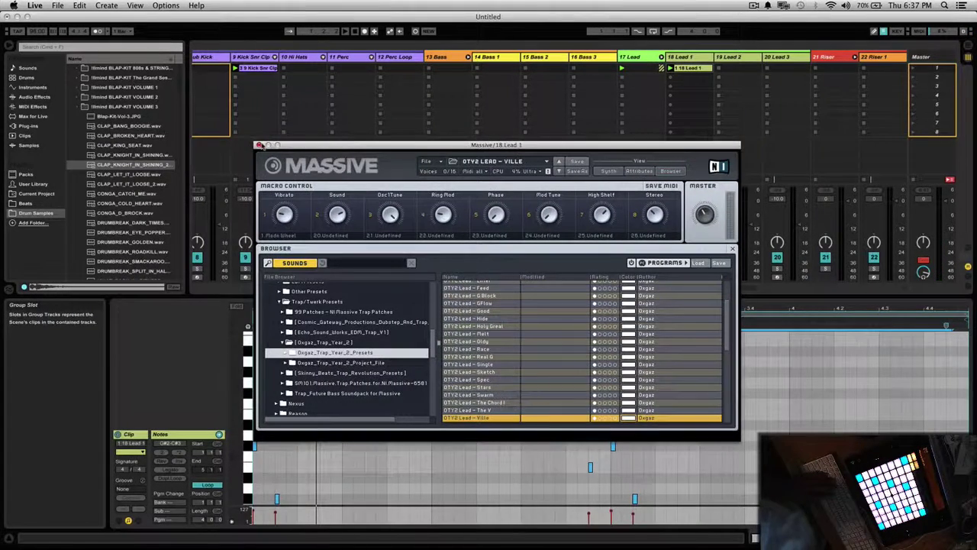
click(258, 144)
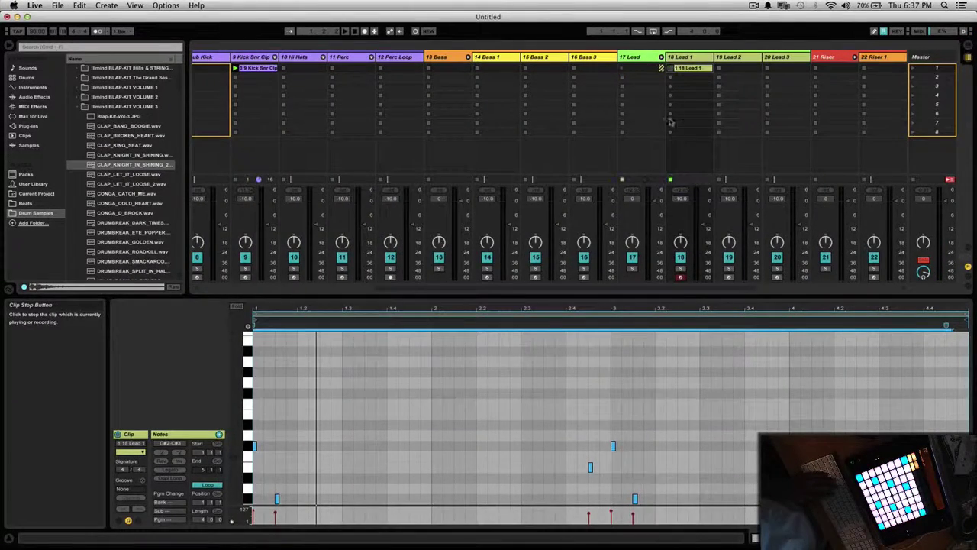
Record a second melody clip in the second slot of the Lead 1 track and select its A2 note at 3.4.1
click(682, 78)
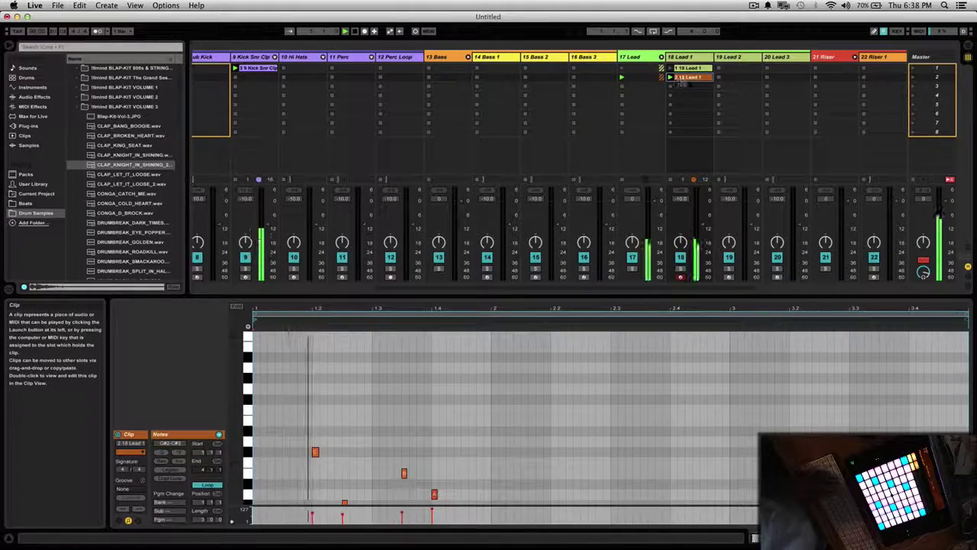
scroll(721, 459, down, 5)
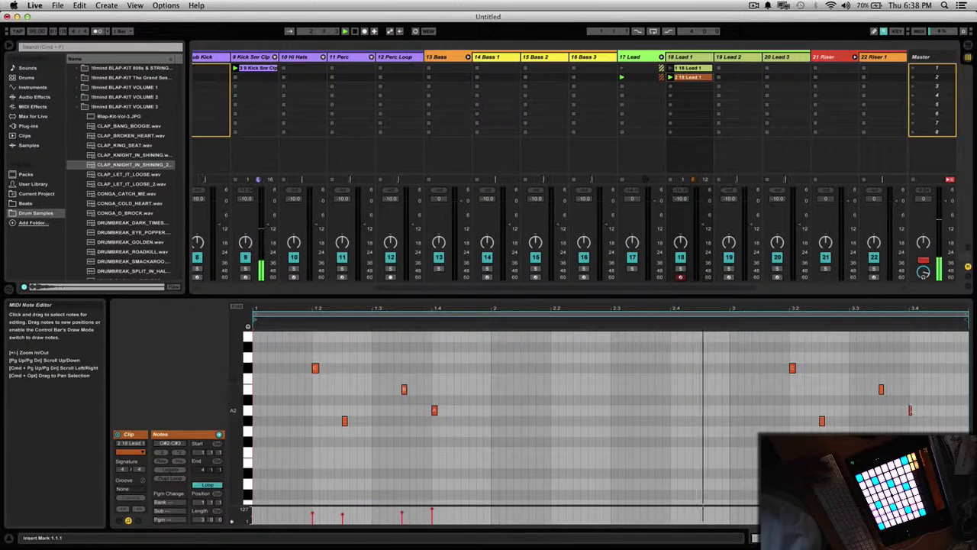
click(909, 410)
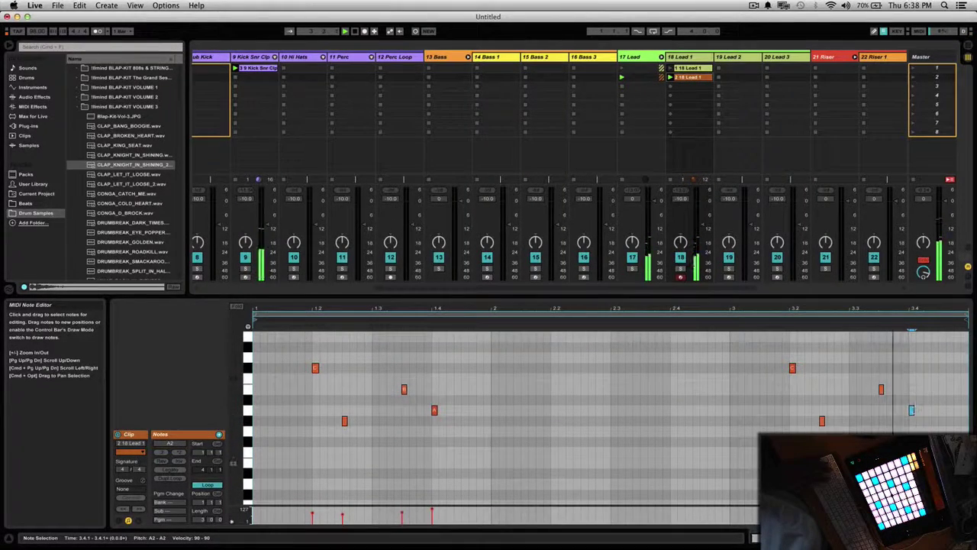
click(781, 374)
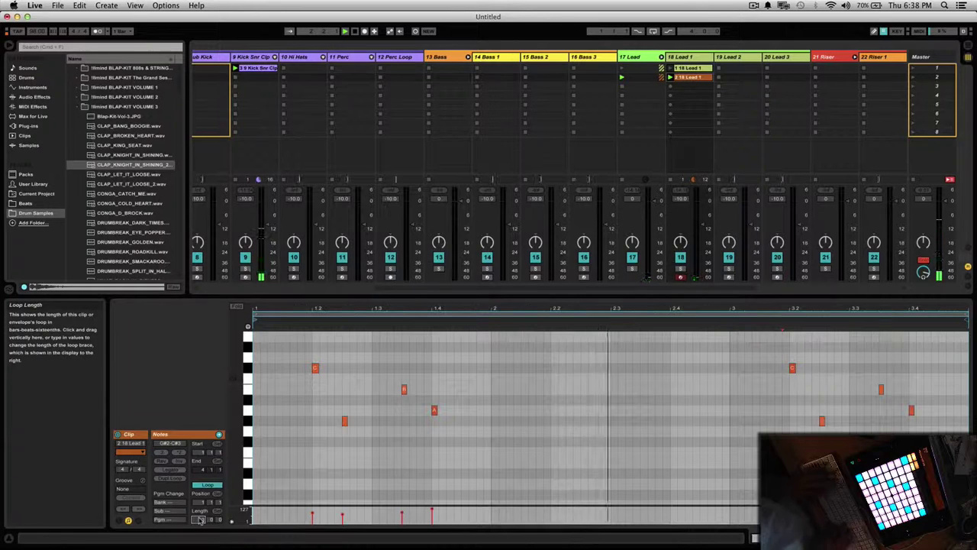
Set the loop length of the second Lead 1 clip to 4 bars and recolour the clip yellow-green
drag(200, 521, 199, 518)
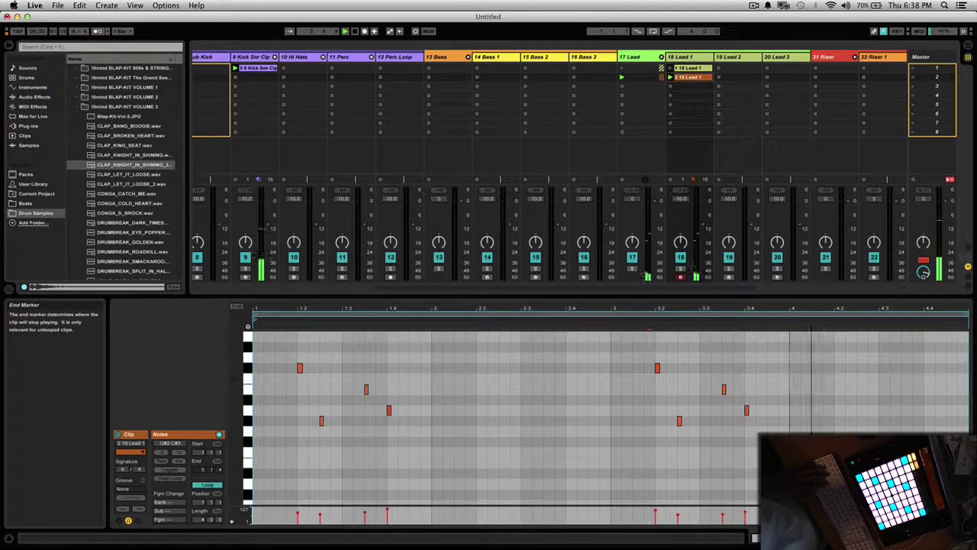
click(651, 401)
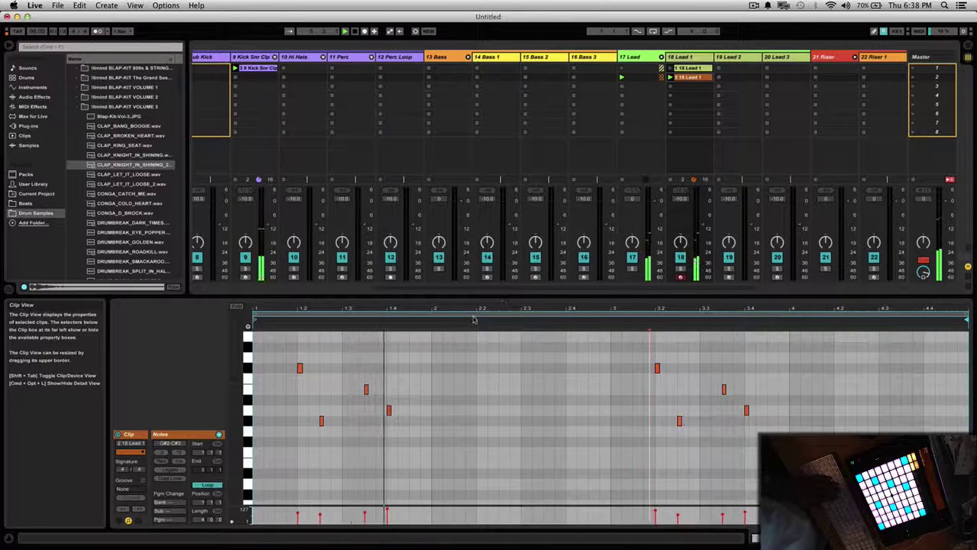
right_click(689, 77)
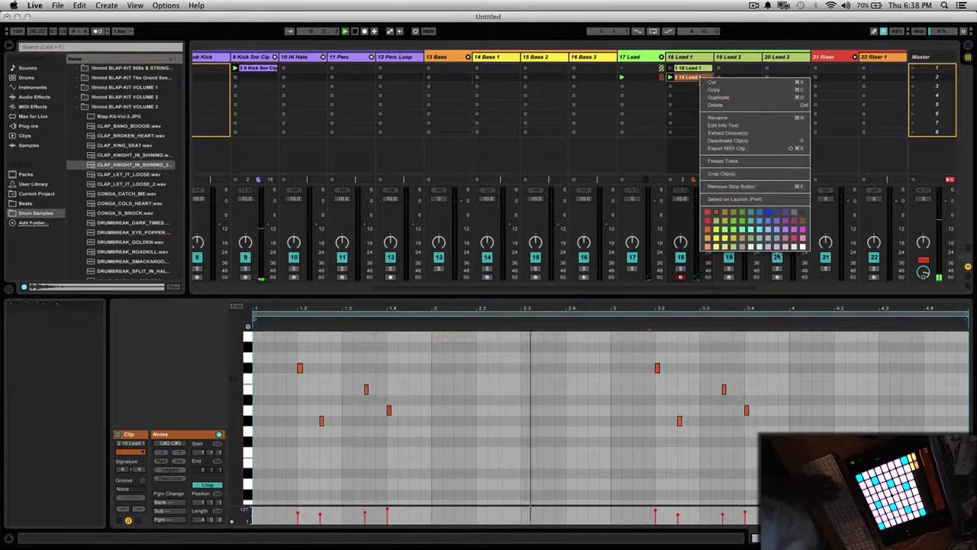
click(742, 212)
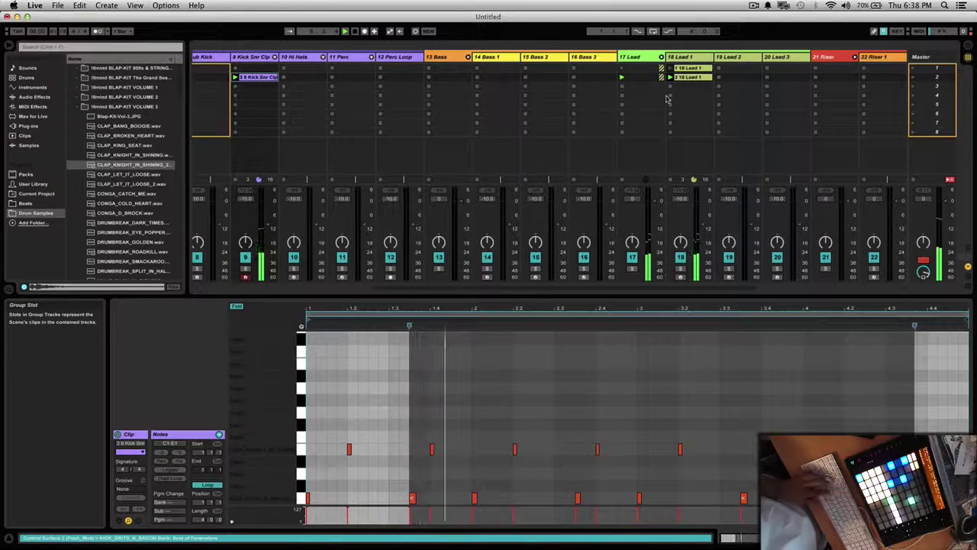
Collapse the Riser track group and open Massive's preset browser on the Lead 2 track
scroll(665, 97, right, 6)
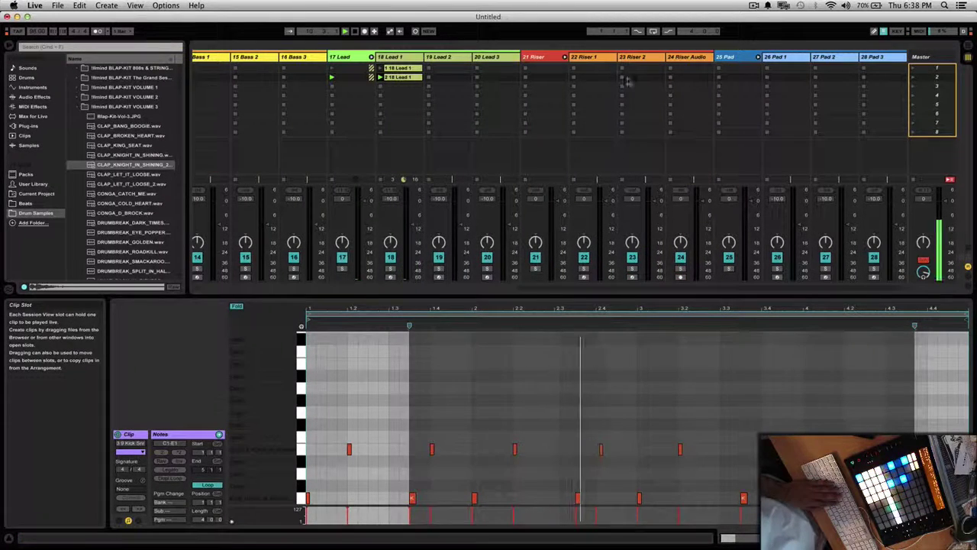
click(563, 57)
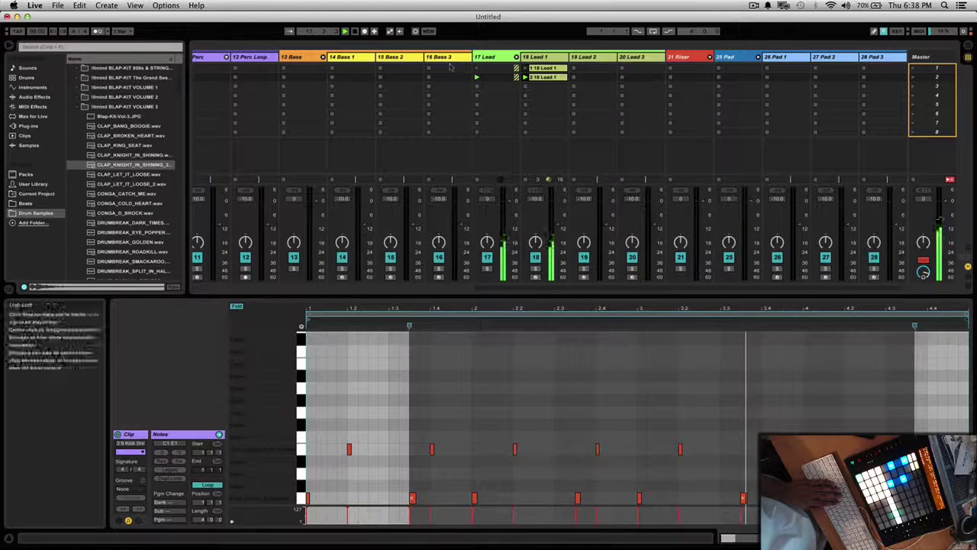
click(601, 60)
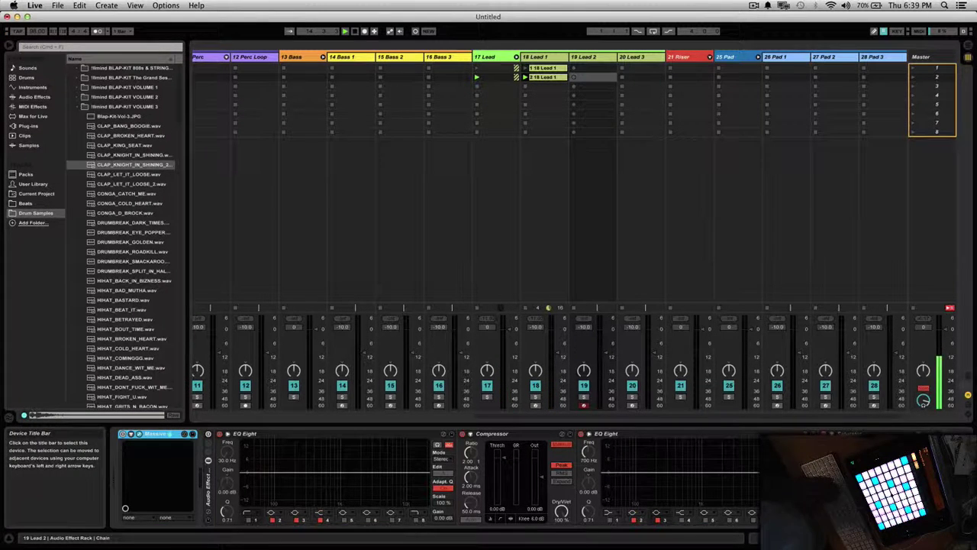
click(131, 434)
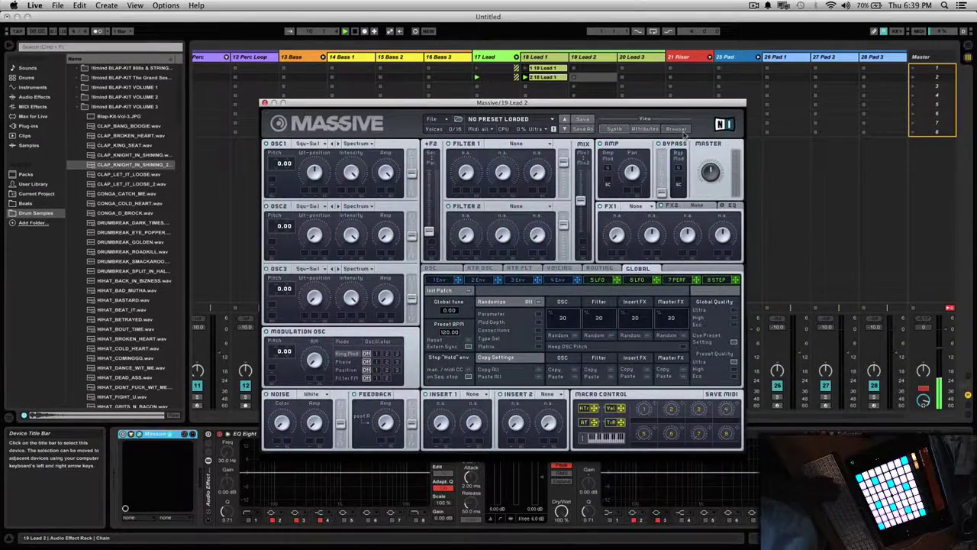
click(679, 129)
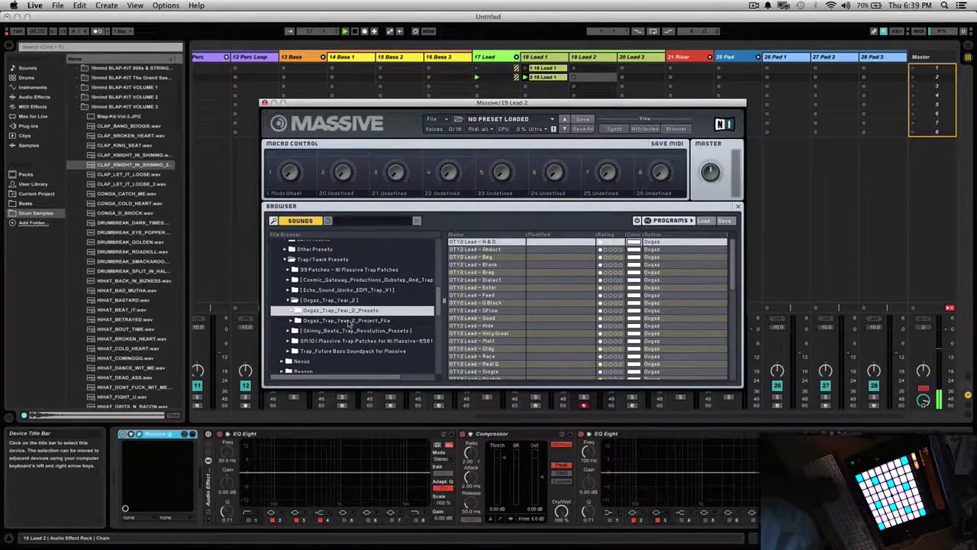
Load the LD Bam Bam preset from the Echo_Sound_Works_EDM_Trap_V1_Patches folder into Massive on the Lead 2 track
click(290, 292)
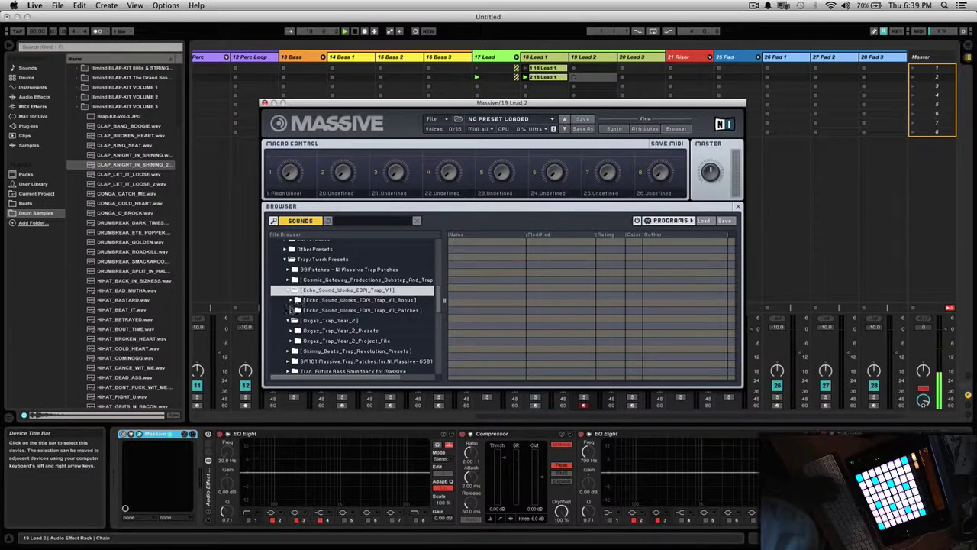
click(362, 310)
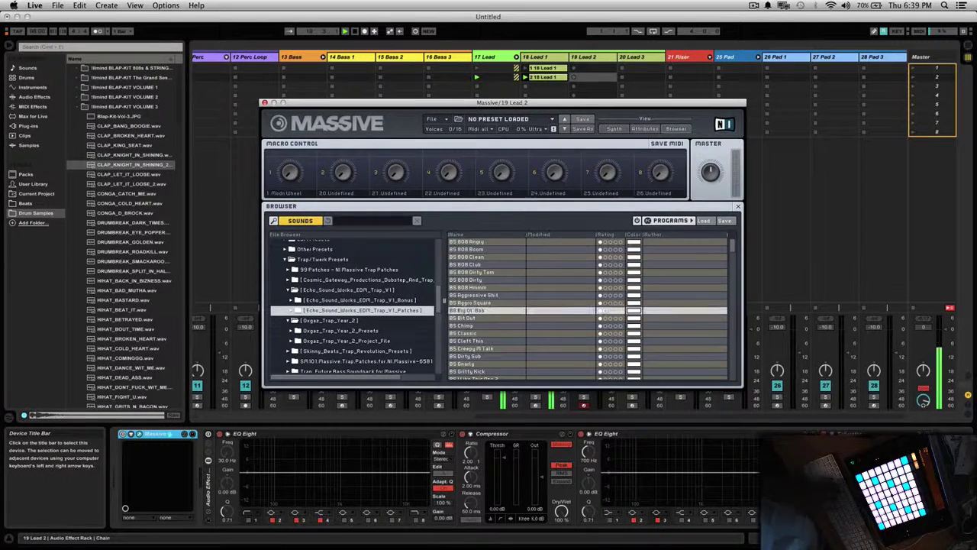
scroll(500, 308, down, 10)
scroll(485, 298, down, 3)
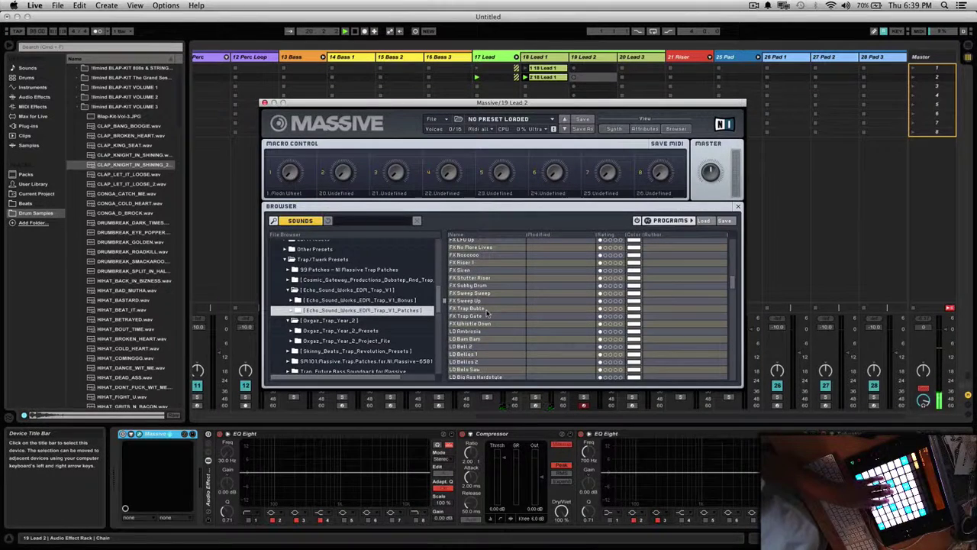
click(475, 339)
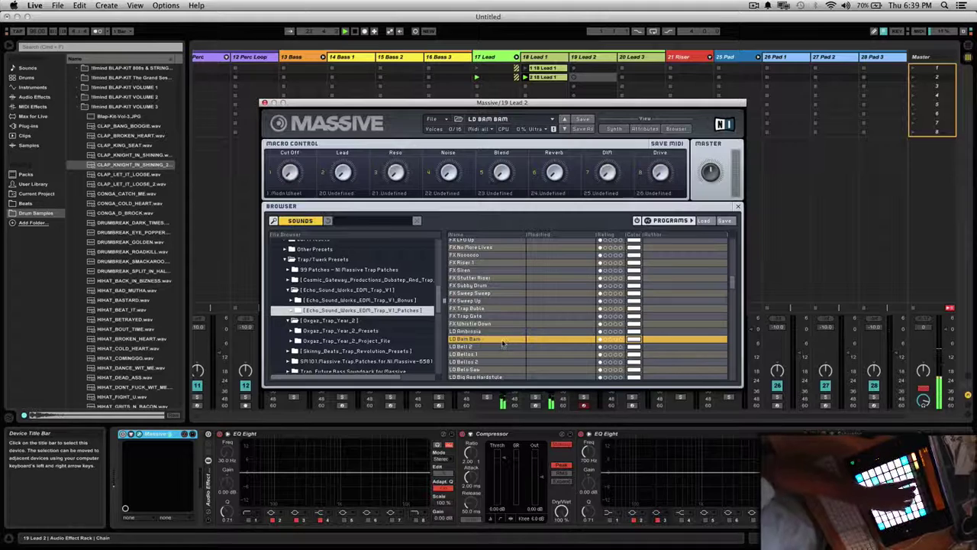
Load the LD Bell 2 preset into Massive on the Lead 2 track and record a melody clip in the track's second slot
click(500, 347)
drag(534, 102, 443, 102)
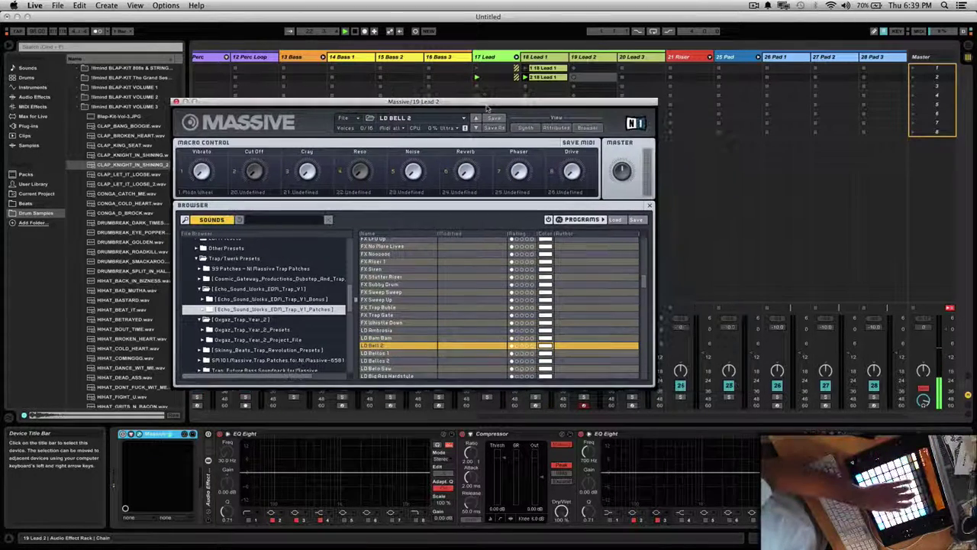
click(131, 434)
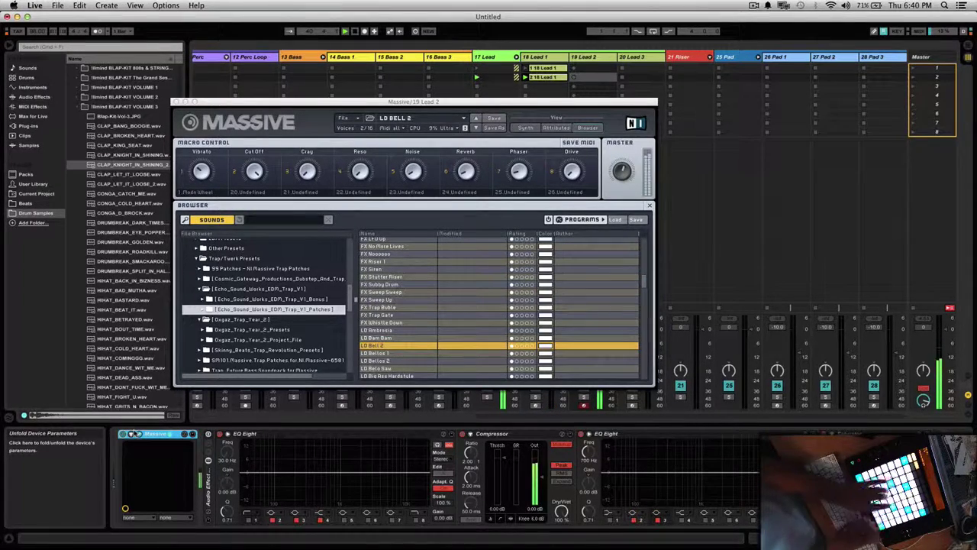
key(shift+Tab)
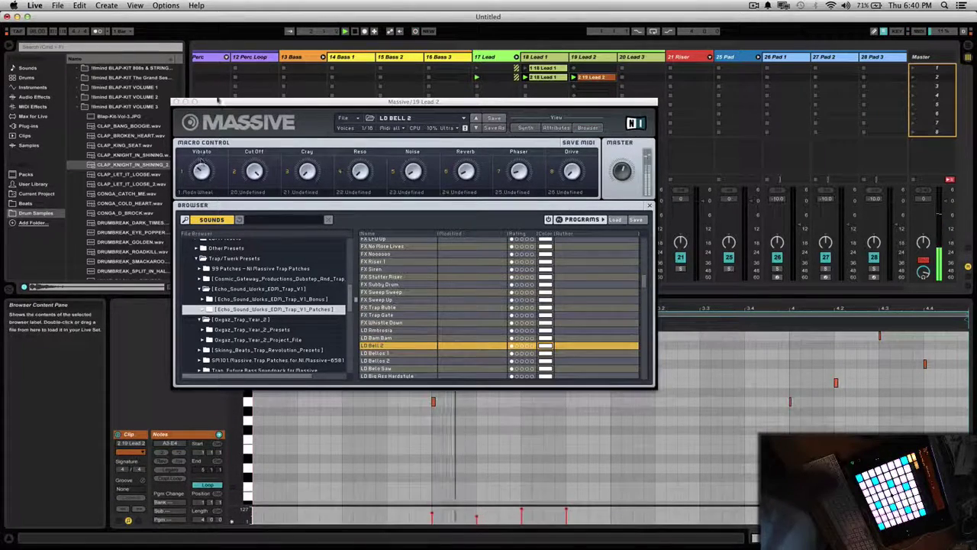
Close the Massive window and recolour the recorded Lead 2 clip yellow-green
click(176, 102)
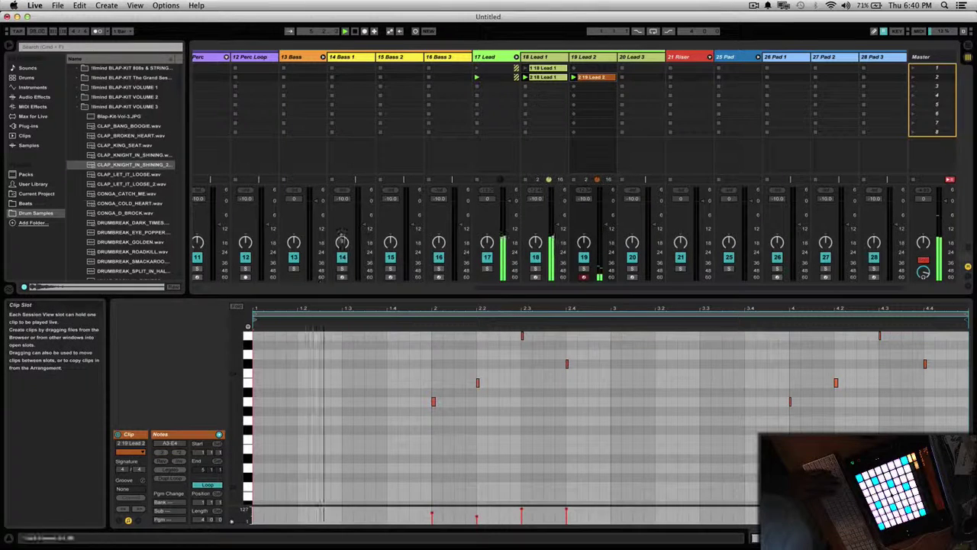
right_click(604, 78)
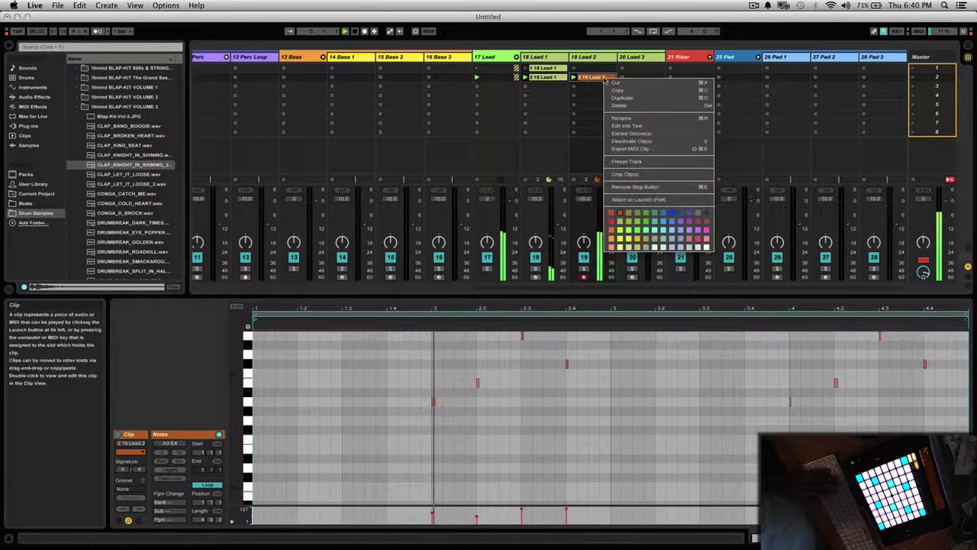
click(662, 213)
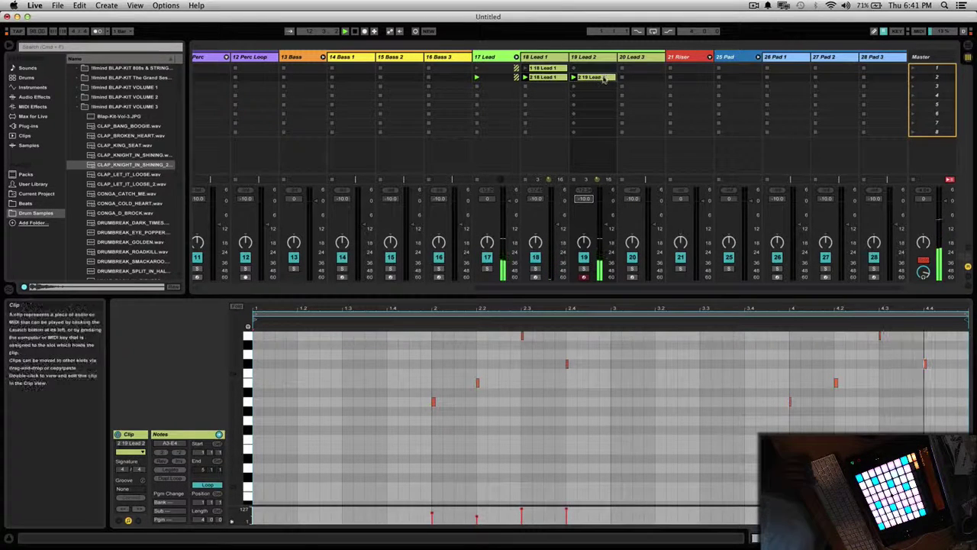
Move the Lead 2 clip up to the first slot and duplicate it into the second slot
drag(603, 76, 603, 71)
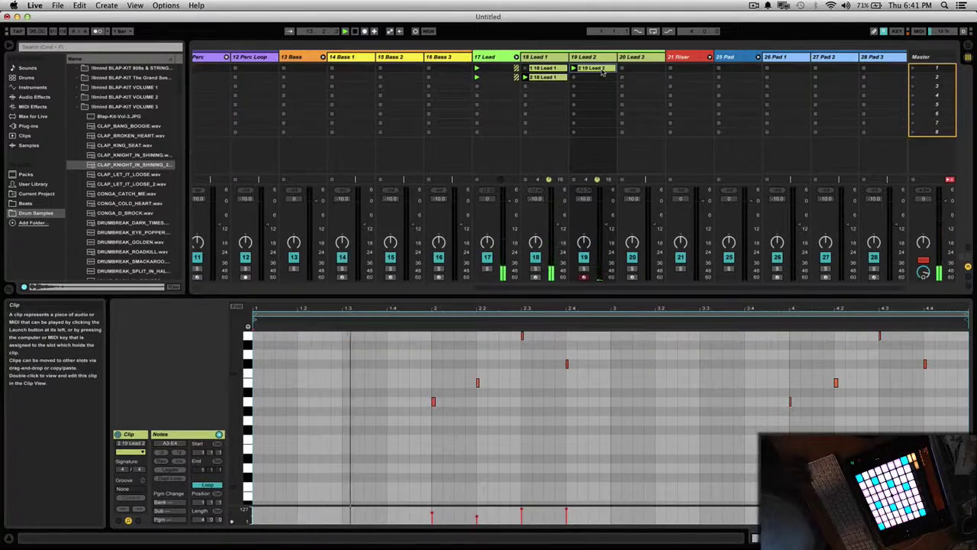
key(super+d)
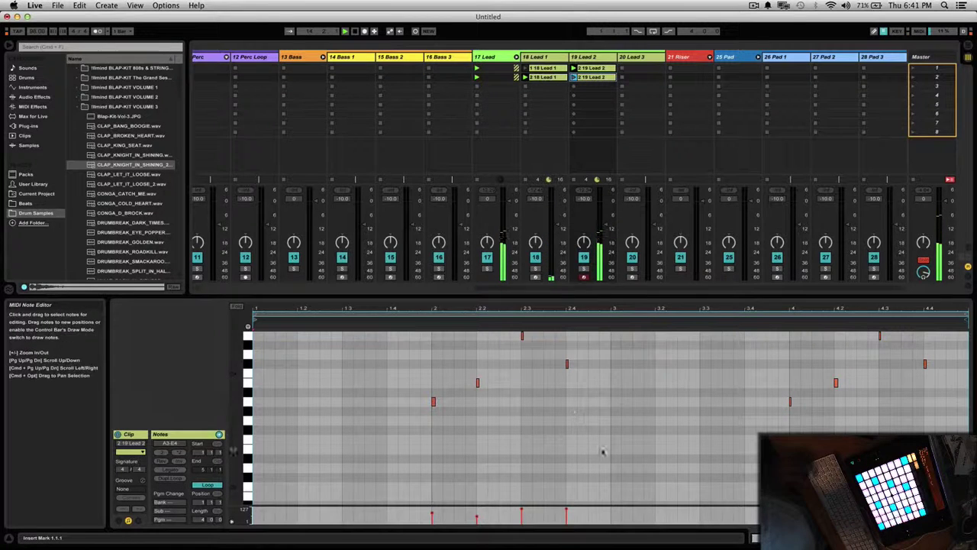
Delete the four bar 2 notes from the duplicated Lead 2 clip and set the Lead 2 track volume to -14.0
drag(603, 328, 426, 330)
key(Delete)
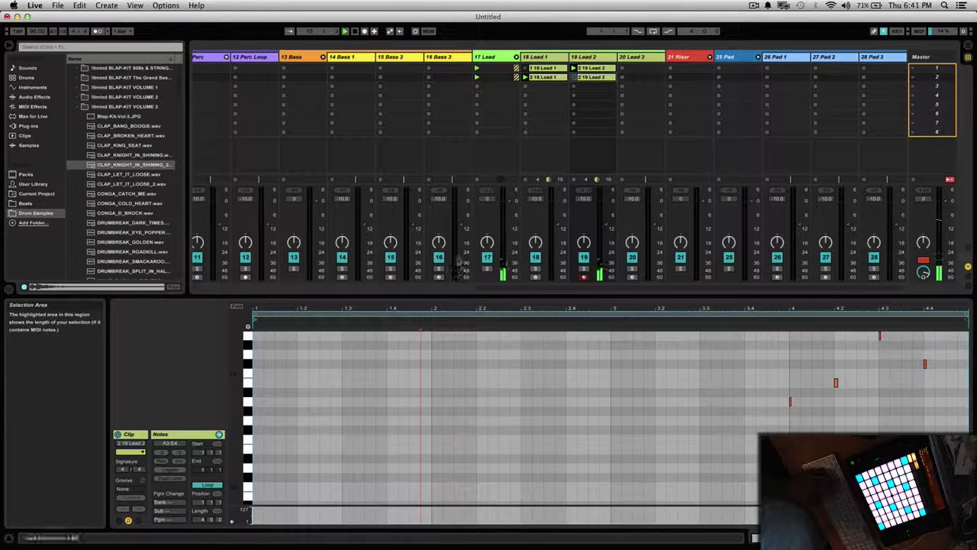
click(420, 335)
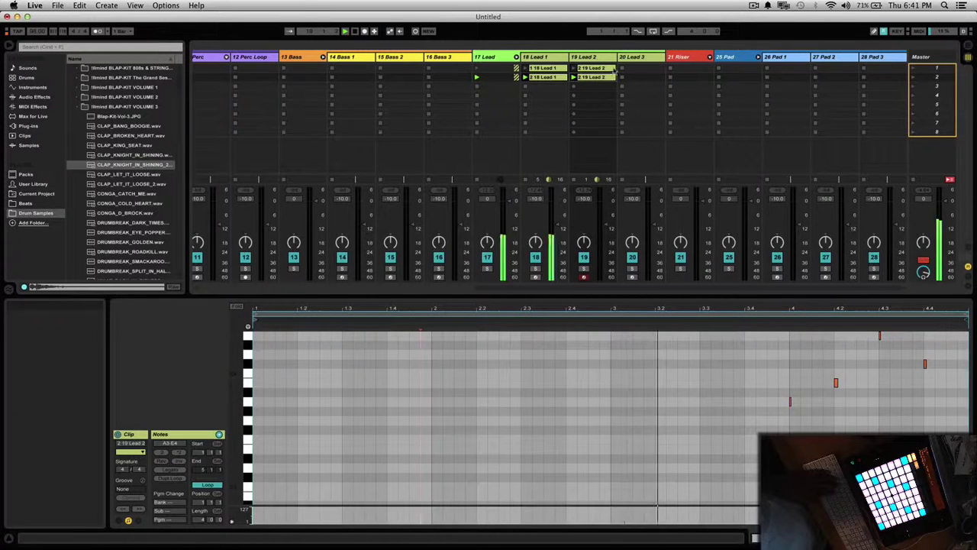
drag(588, 190, 586, 204)
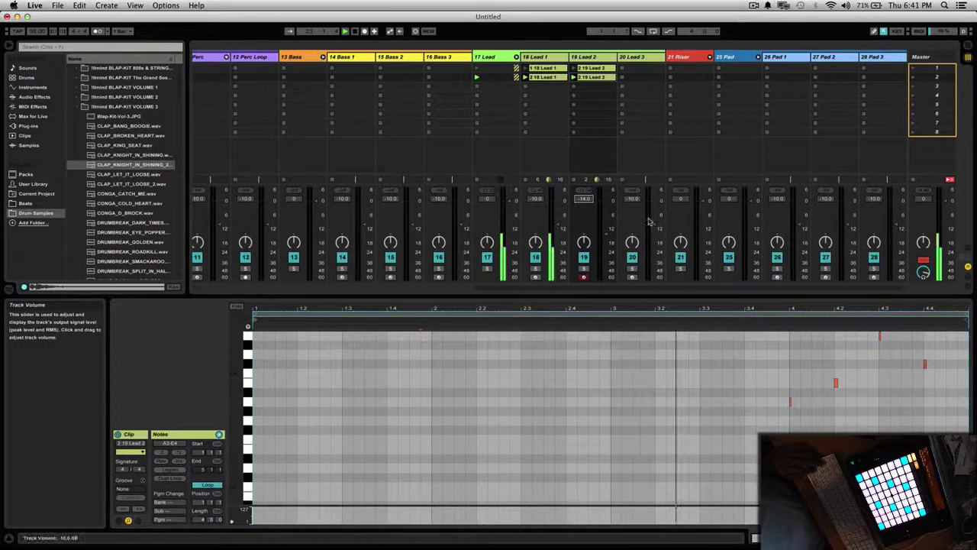
Open Massive on the Pad 1 track and show its preset browser
click(796, 58)
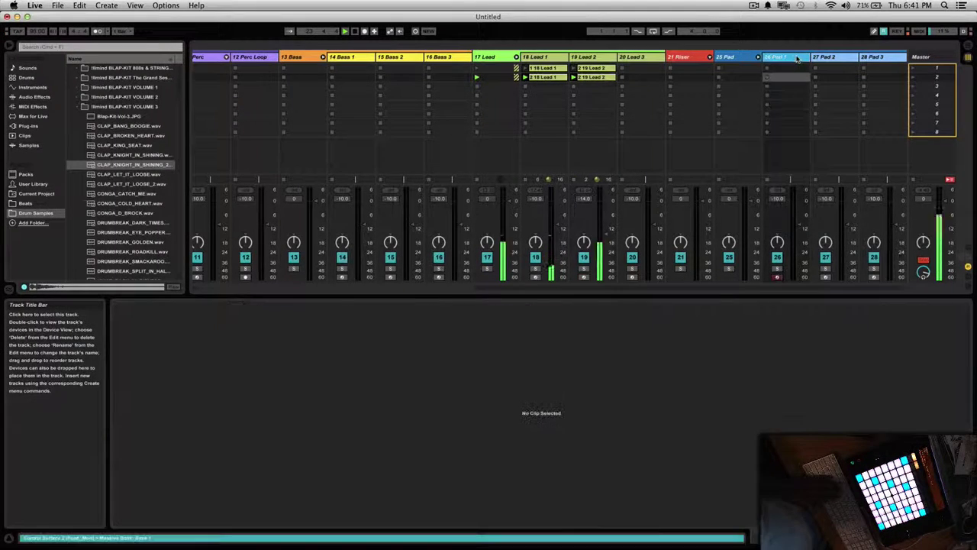
key(shift+Tab)
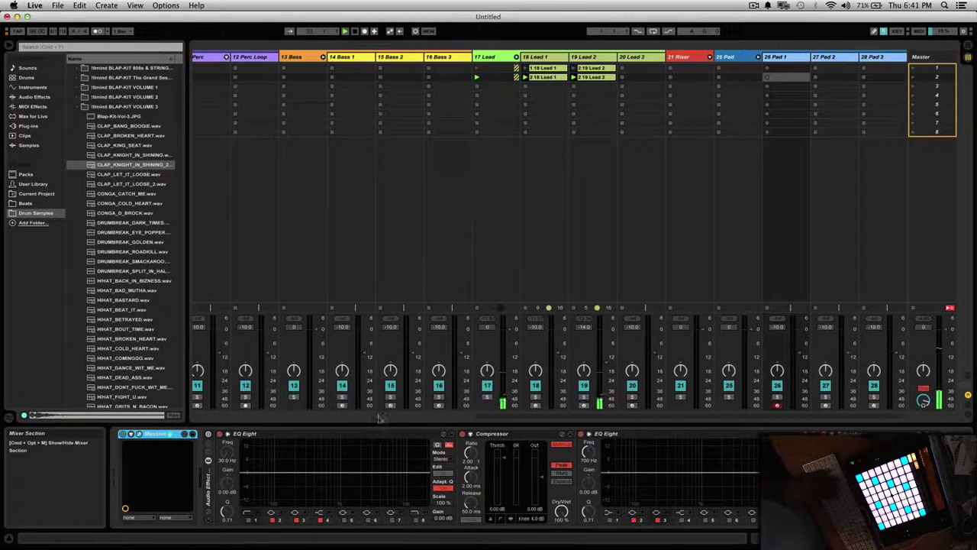
click(797, 66)
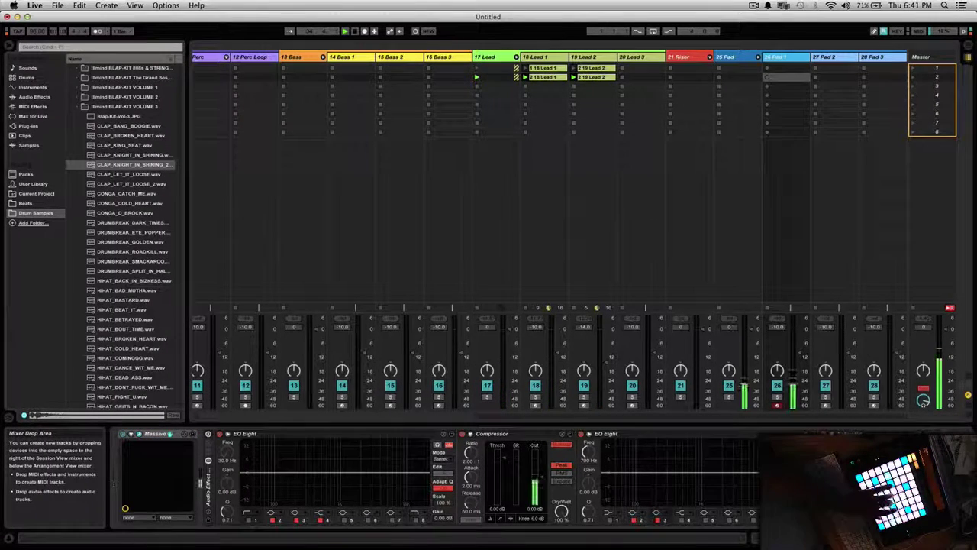
key(super+alt+p)
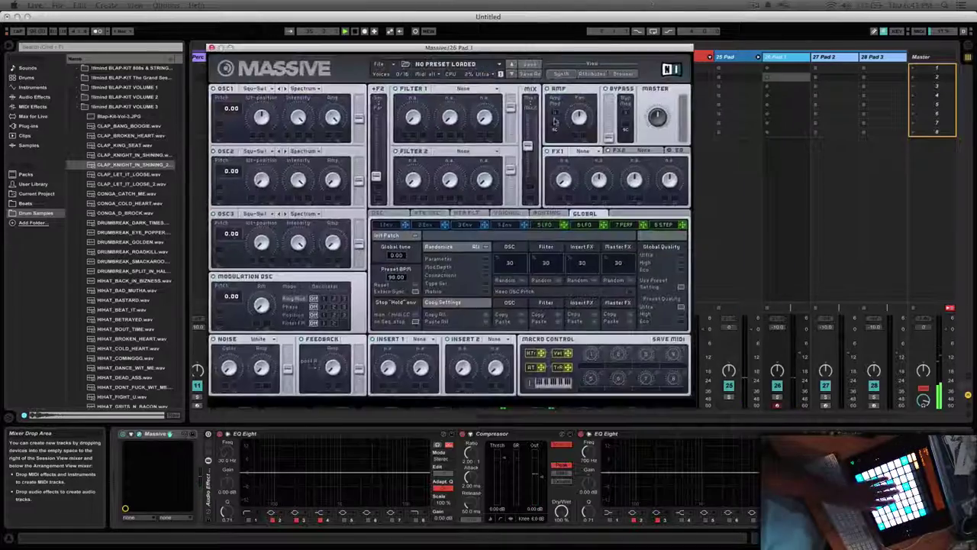
click(681, 153)
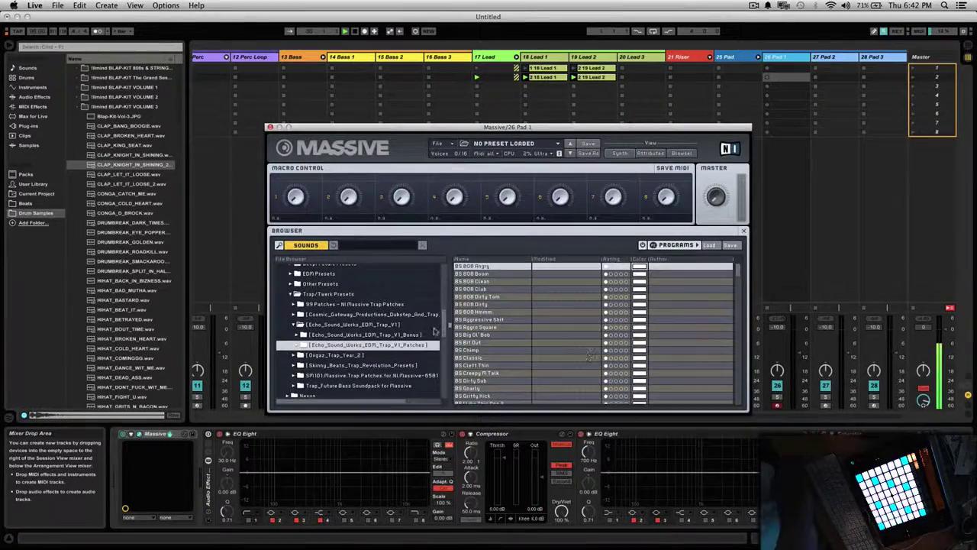
Load the SYN Tone Beast preset from the Echo_Sound_Works_EDM_Trap_V1_Patches folder and record a clip in Pad 1's second slot
scroll(528, 405, down, 5)
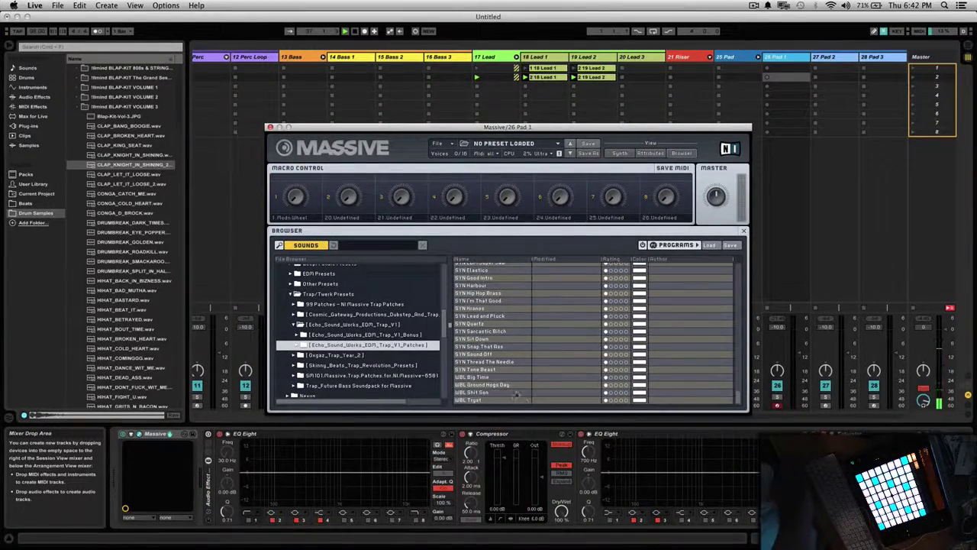
click(489, 369)
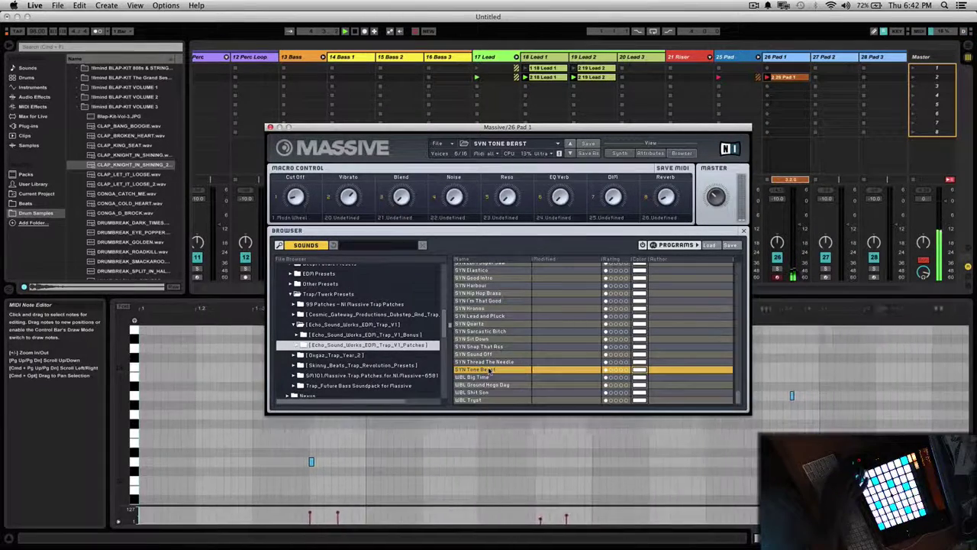
key(space)
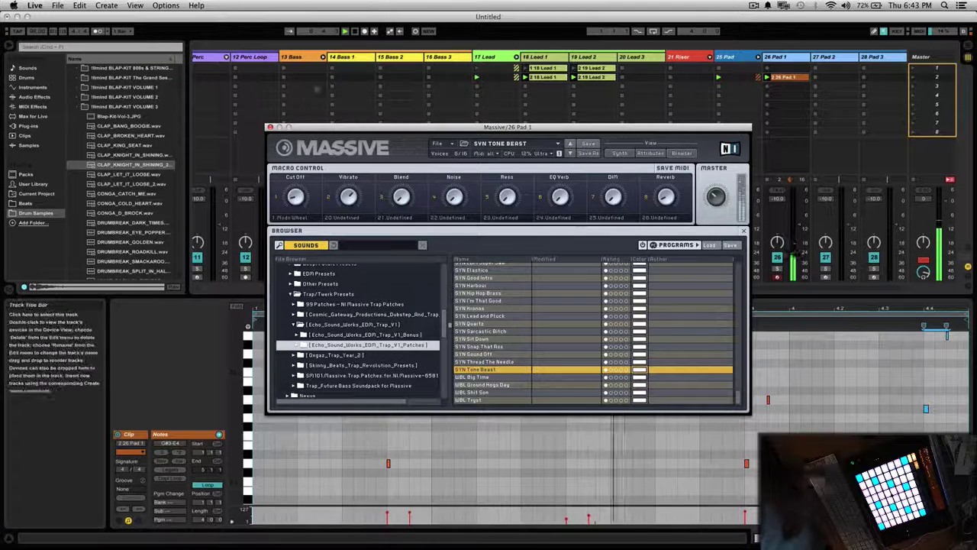
Close the Massive window and recolour the recorded Pad 1 clip light blue
click(270, 128)
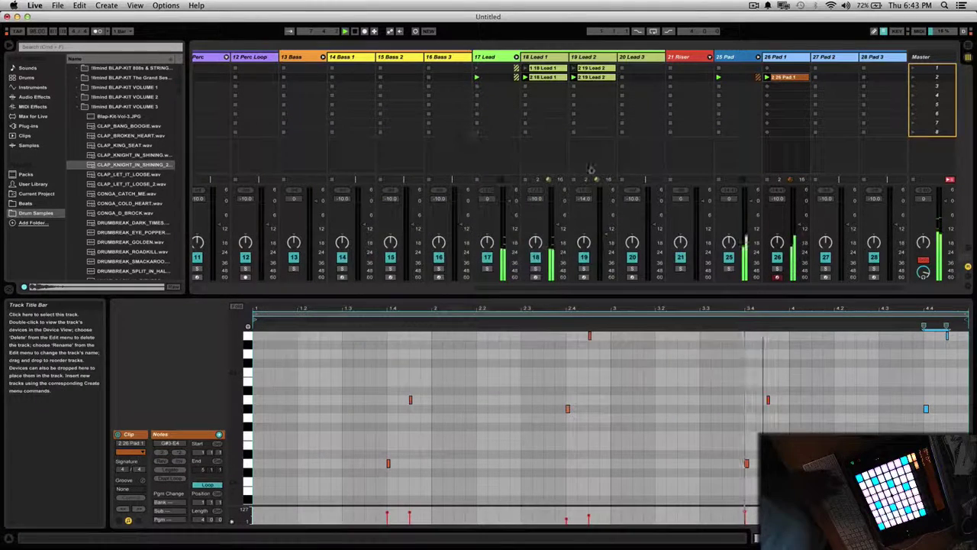
right_click(794, 77)
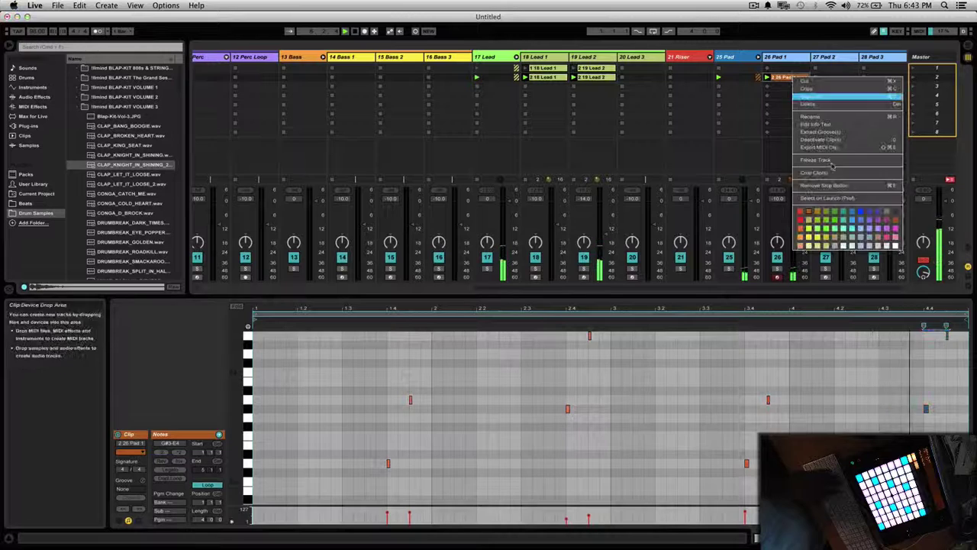
click(869, 227)
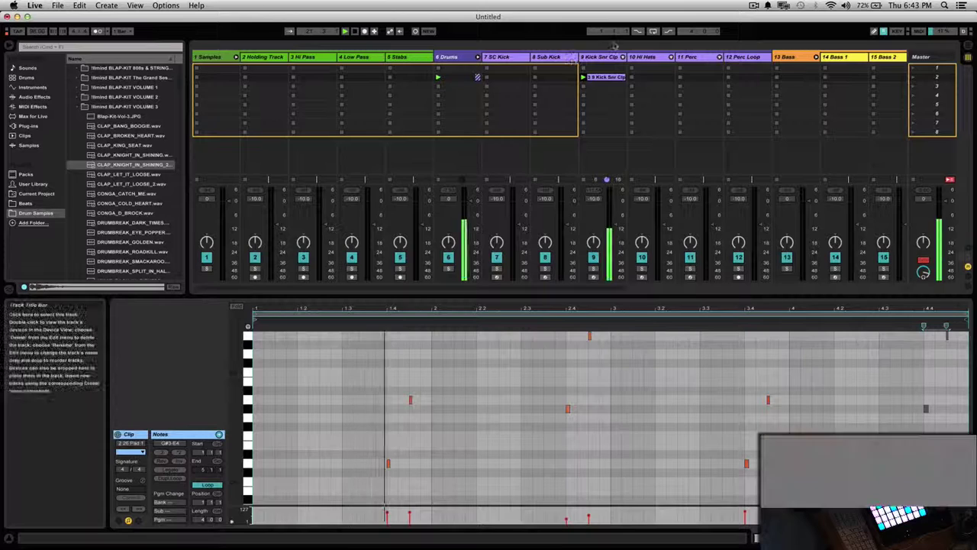
Select the Hi Hats track and audition hi-hat samples from the BLAP-KIT VOLUME 3 folder, including HIHAT_BEAT_IT.wav and HIHAT_BASTARD.wav
click(661, 61)
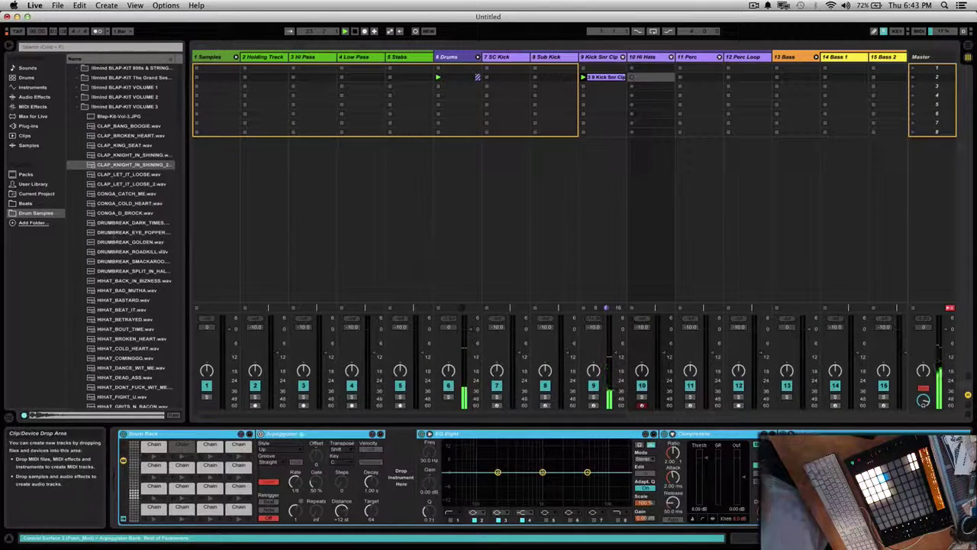
click(117, 300)
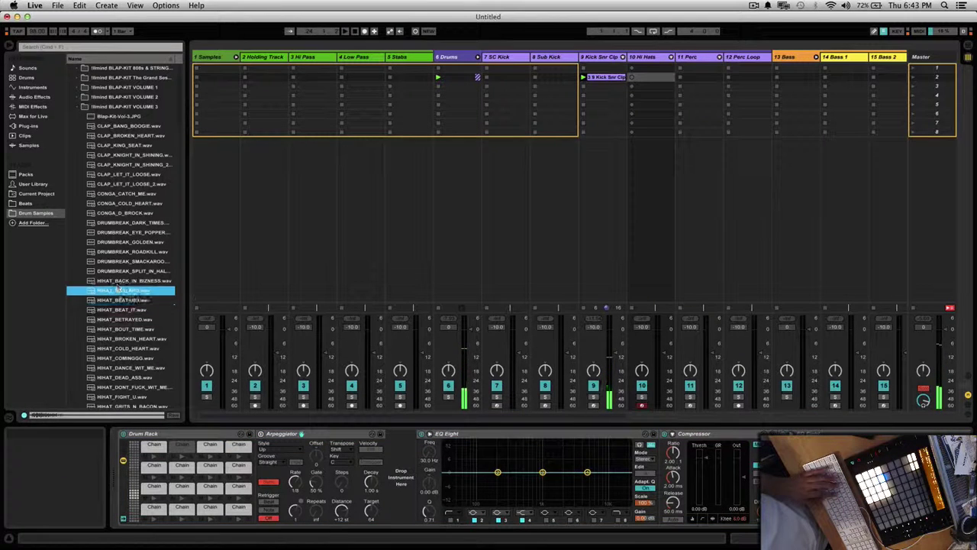
click(120, 310)
click(120, 301)
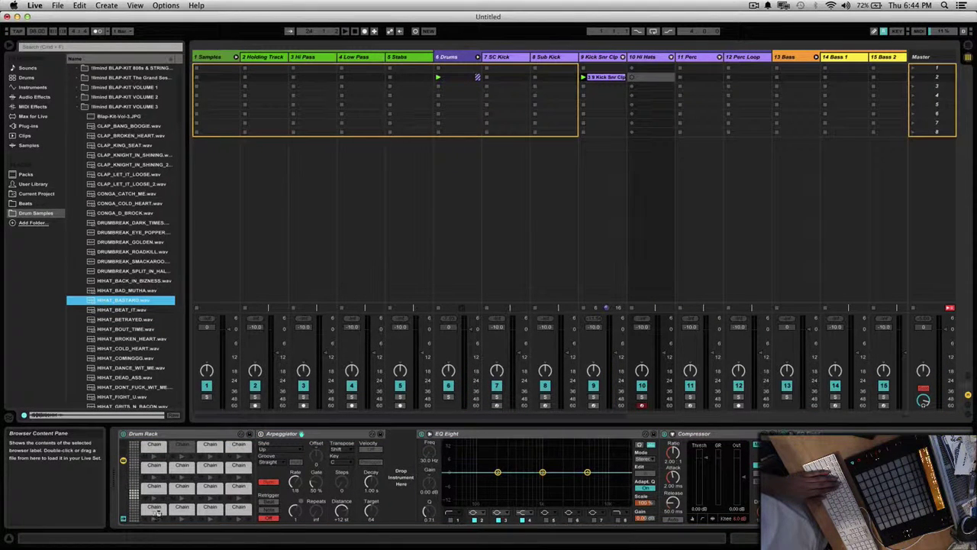
drag(120, 301, 225, 275)
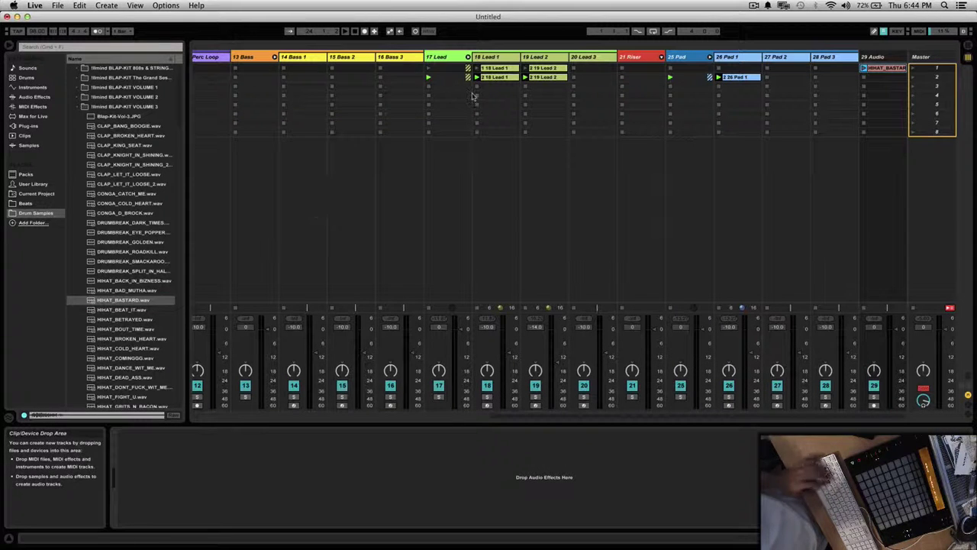
key(super+c)
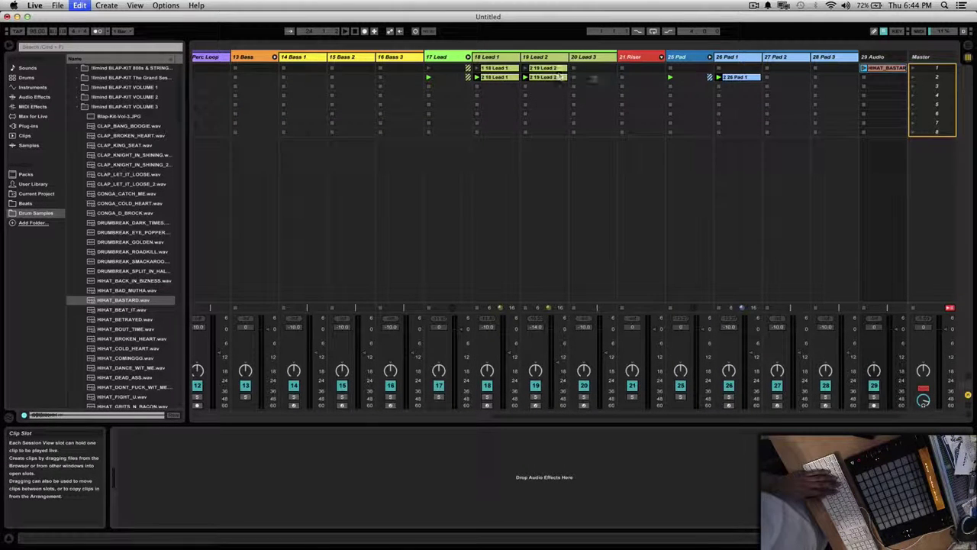
key(super+z)
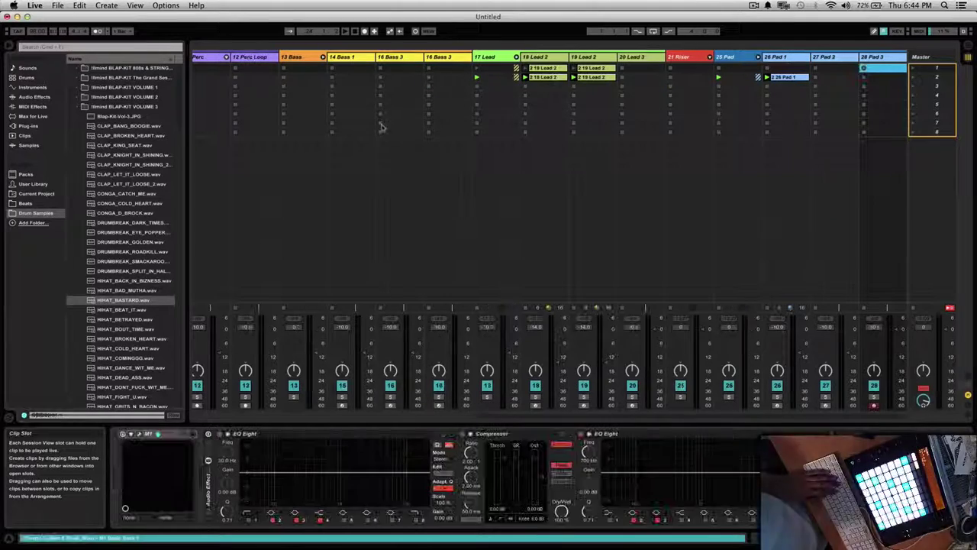
key(super+z)
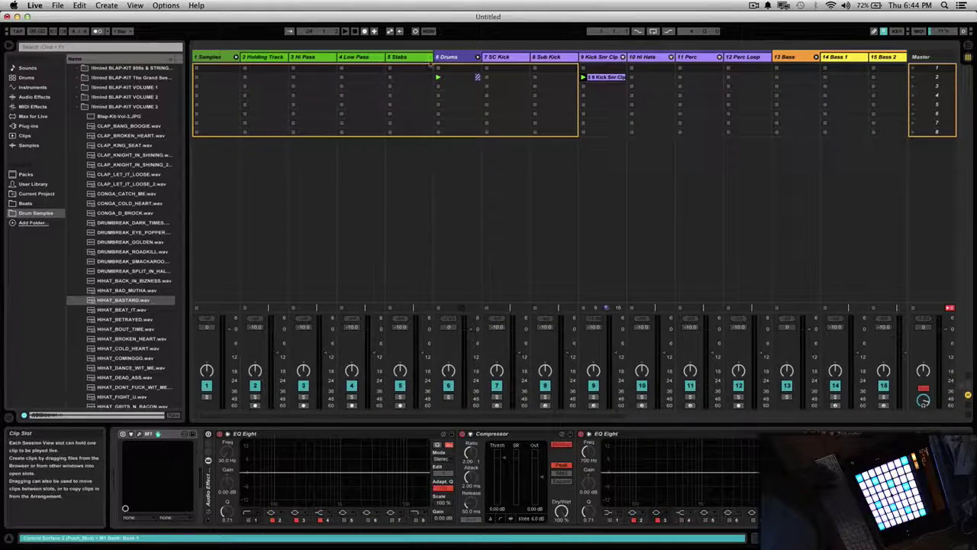
Load HIHAT_BASTARD.wav onto the C1 pad of the Hi Hats track's Drum Rack and start playback to hear it
click(654, 61)
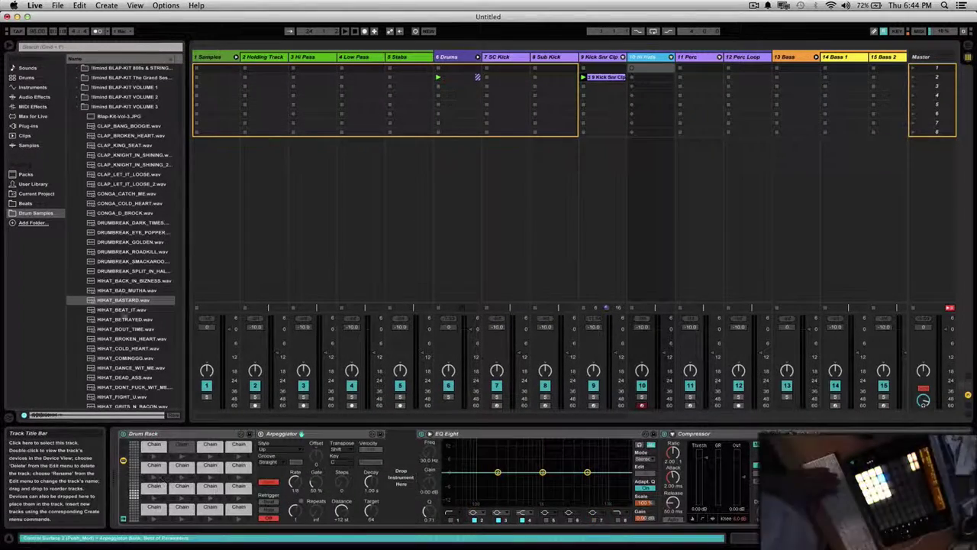
click(116, 301)
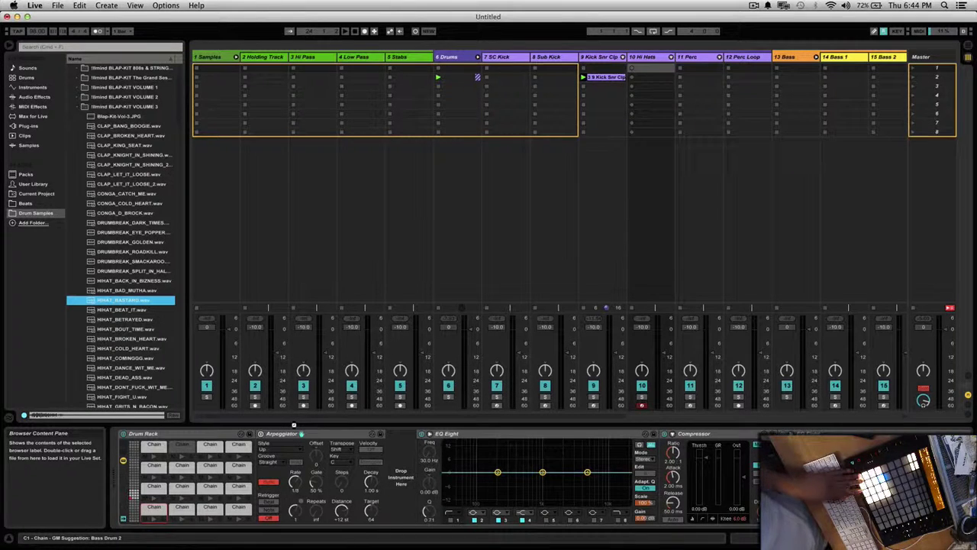
key(space)
key(Return)
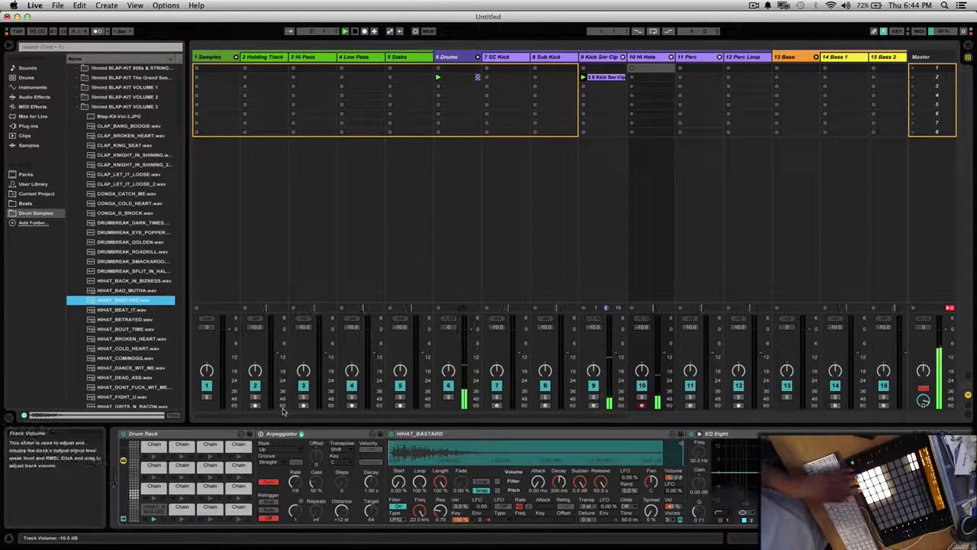
Audition the remaining hi-hat samples in the BLAP-KIT VOLUME 3 folder, through HIHAT_SCHOOLS_OUT.wav
click(128, 253)
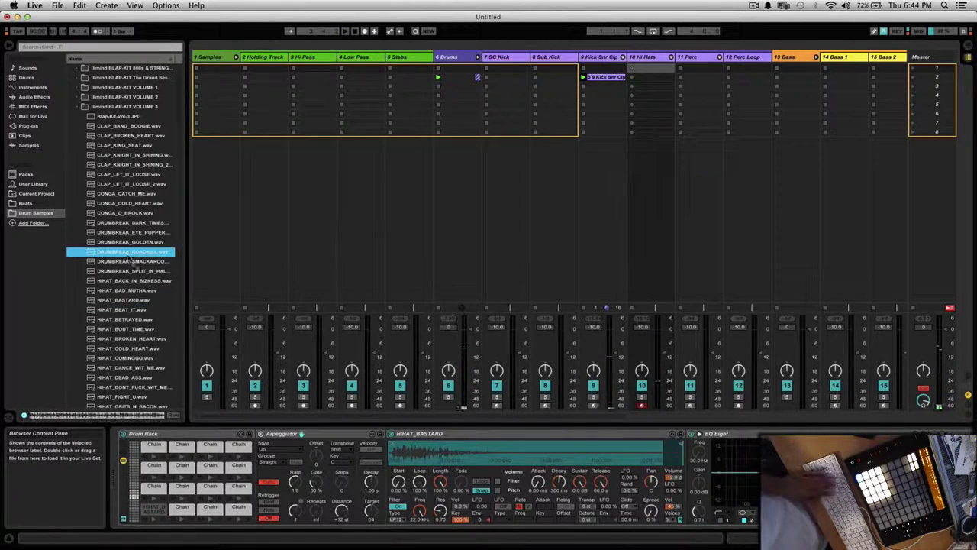
key(Down)
key(Down)
key(Down)
key(Down)
key(Down)
key(Down)
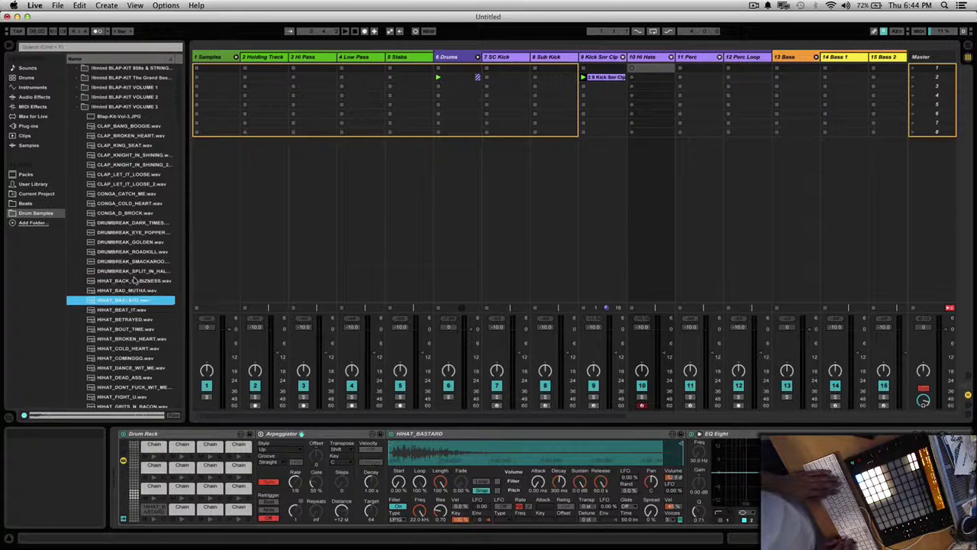
key(Down)
key(Down)
key(Down)
key(Down)
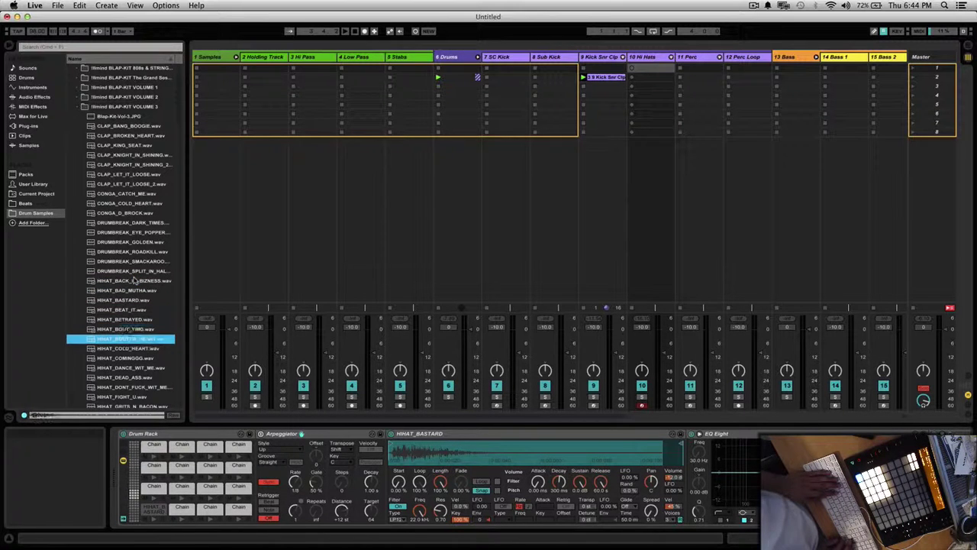
key(Down)
key(Down)
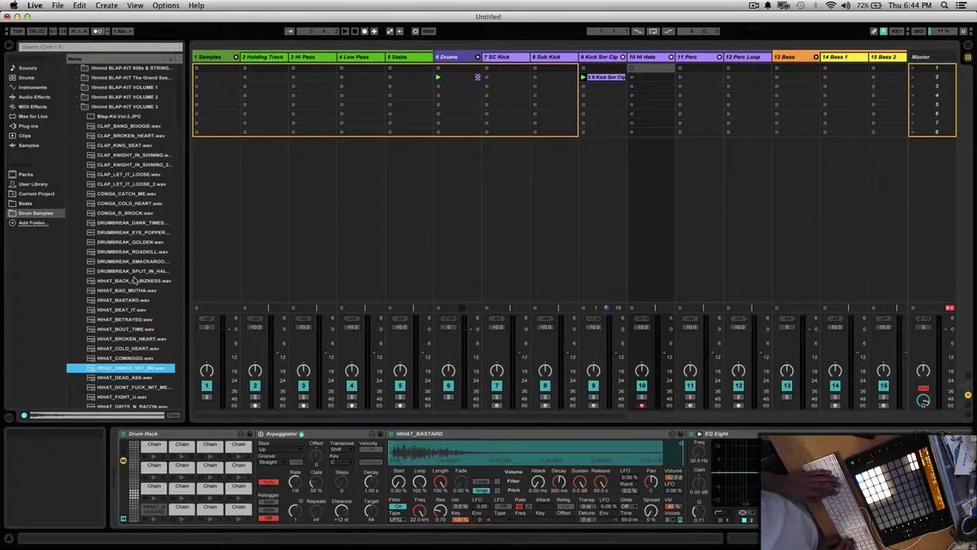
key(Down)
key(Down)
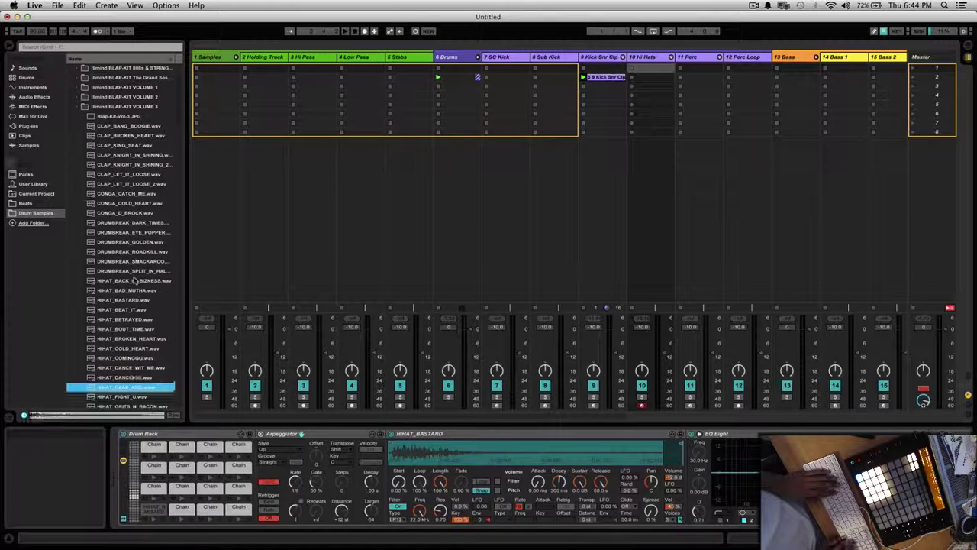
key(Down)
key(Down)
key(Down)
key(Down)
key(Down)
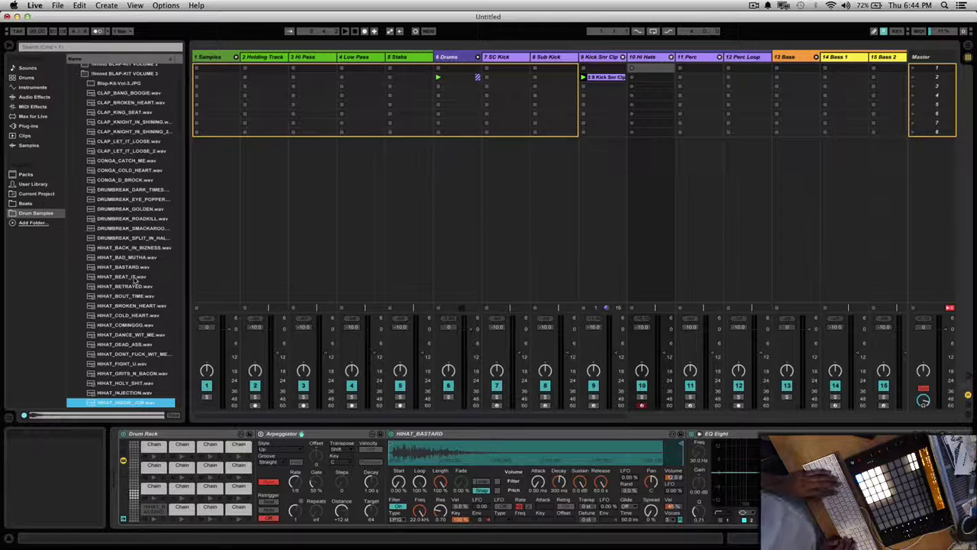
key(Down)
key(Down)
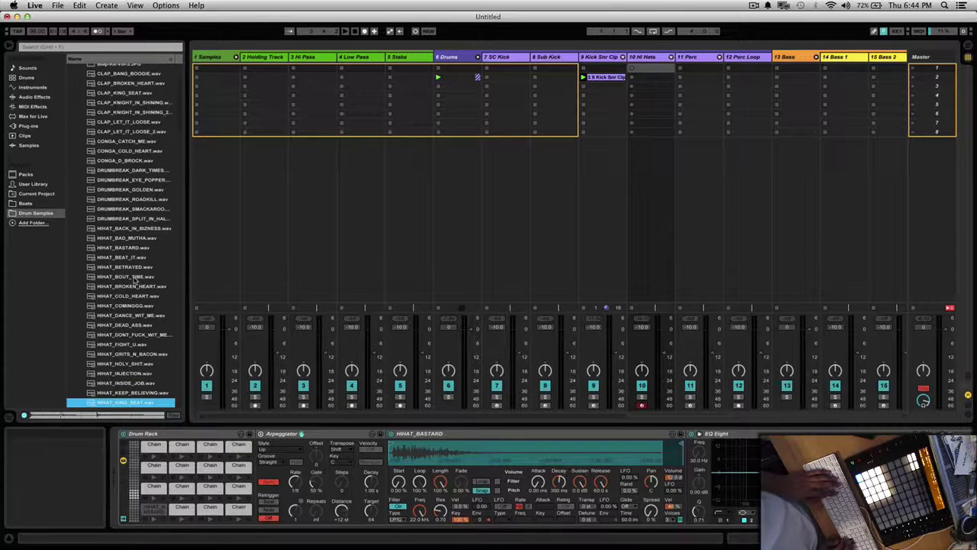
key(Down)
key(Down)
key(Down)
key(Down)
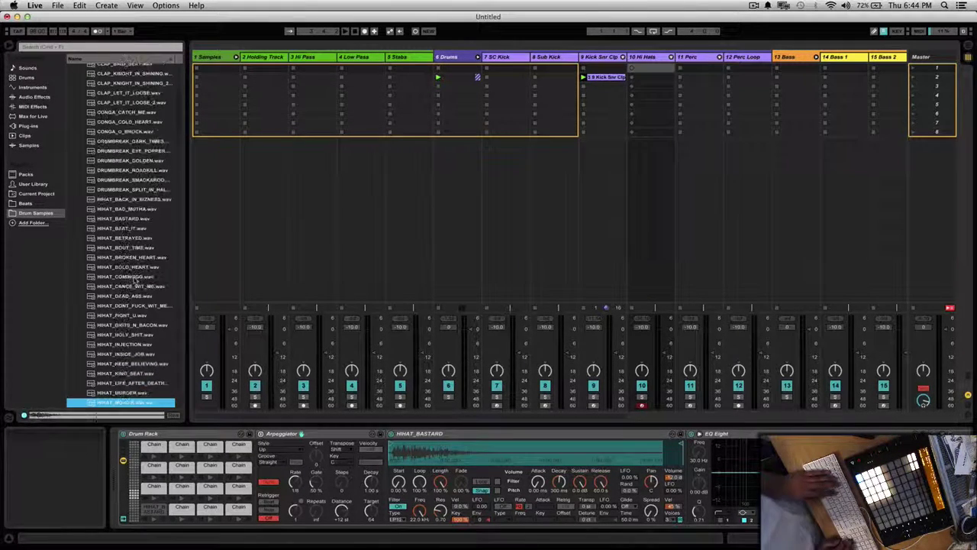
key(Down)
key(Down)
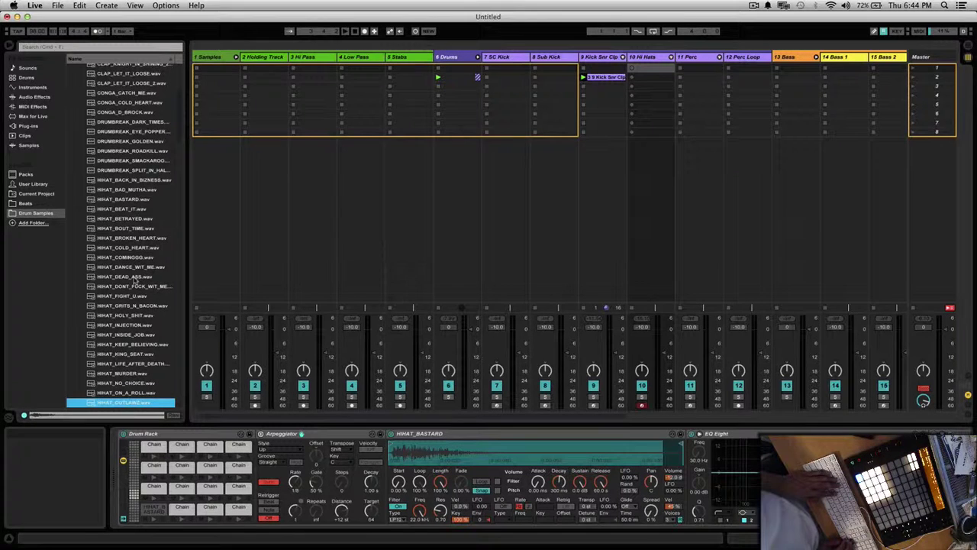
key(Down)
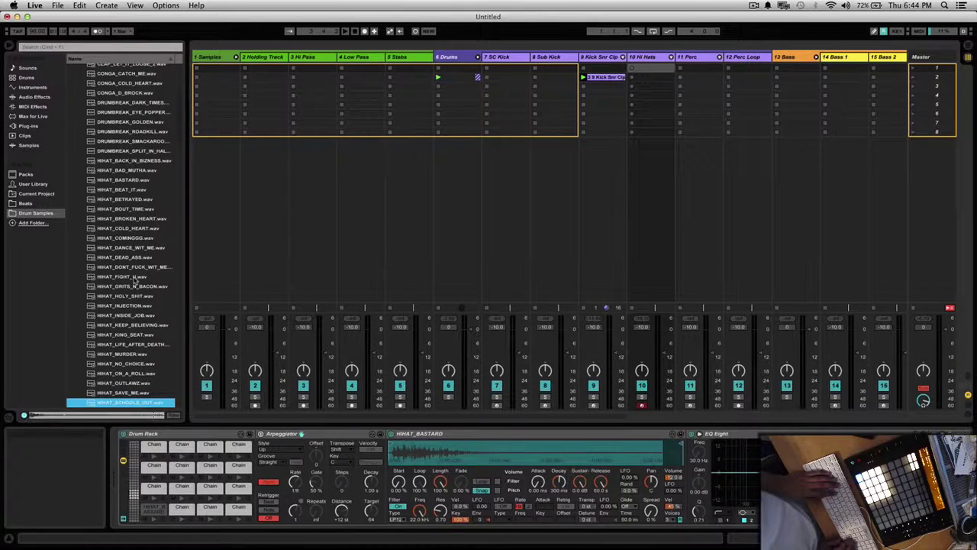
Load HIHAT_SAVE_ME.wav onto the C#1 pad of the Hi Hats track's Drum Rack and start playback to try it with the beat
key(Up)
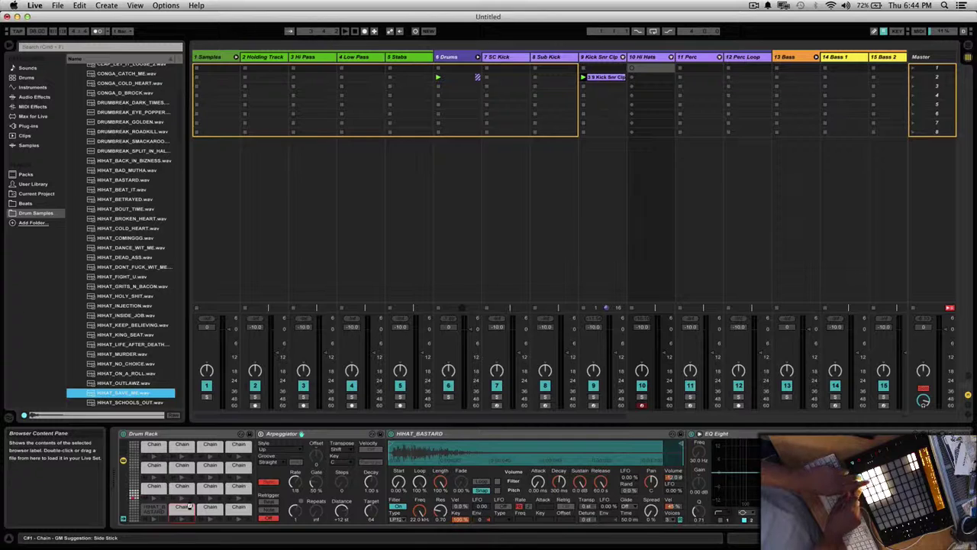
drag(189, 506, 190, 507)
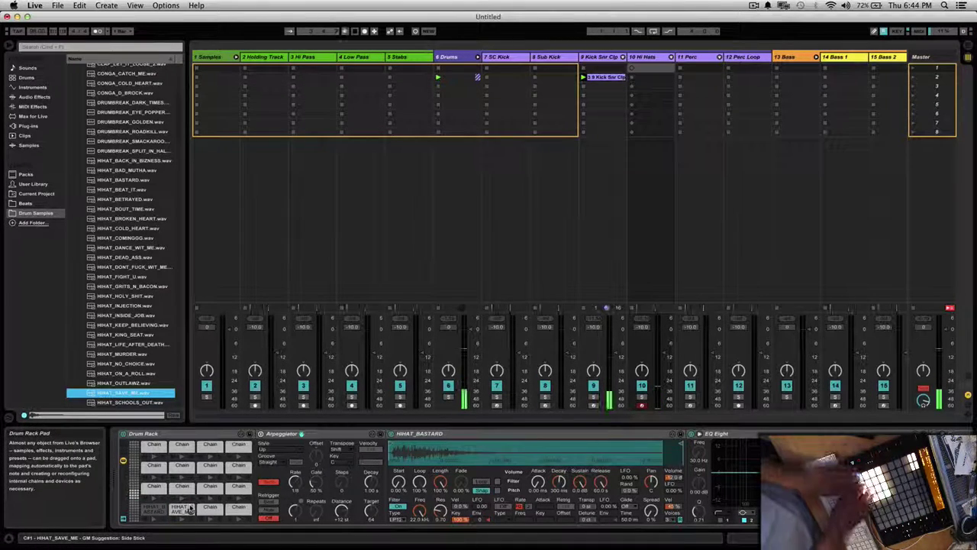
key(space)
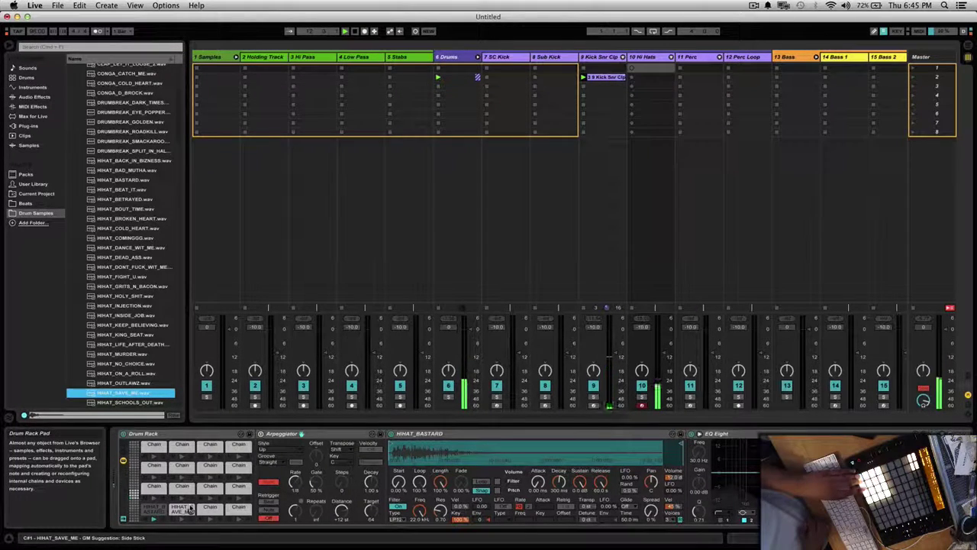
click(191, 508)
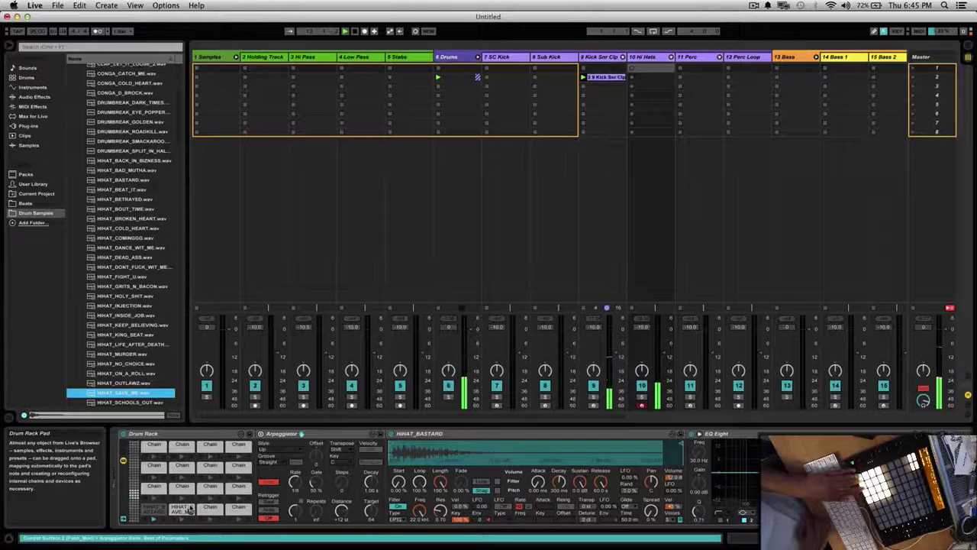
Record a hi-hat pattern clip in the first slot of the Hi Hats track and display its notes
key(shift+Tab)
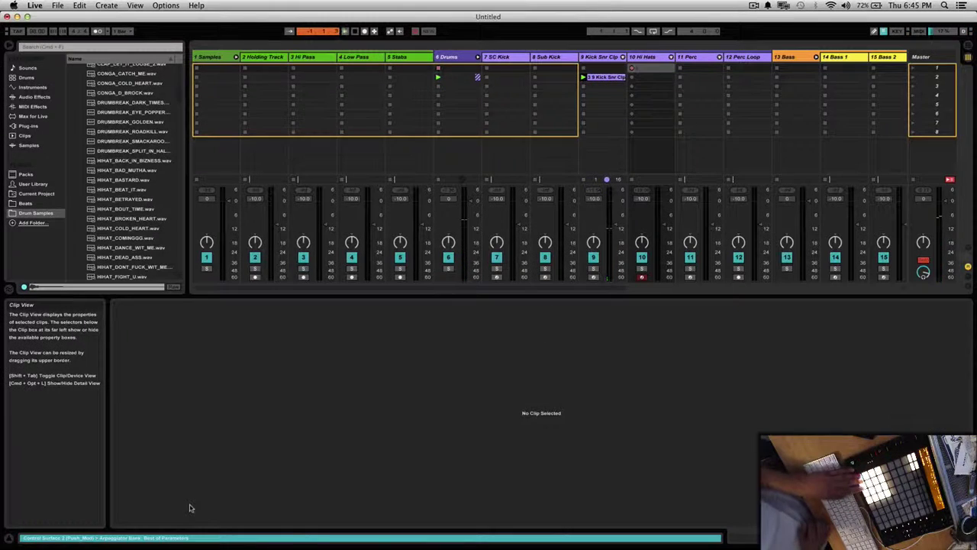
key(Return)
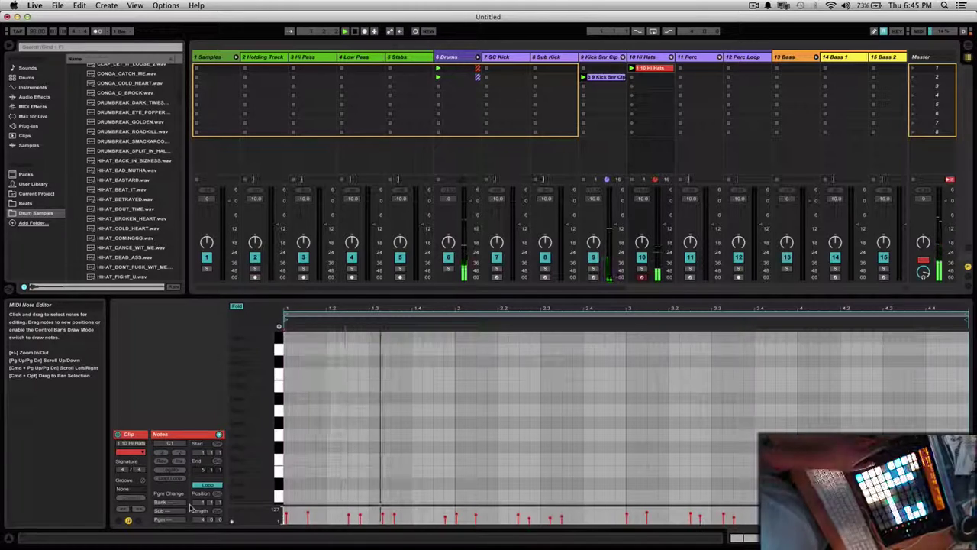
scroll(451, 456, down, 3)
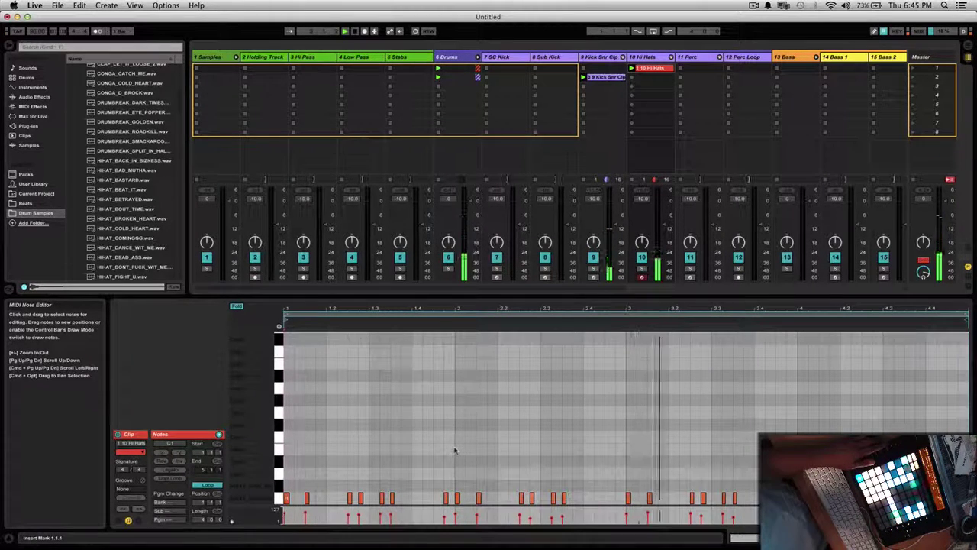
Recolour the recorded Hi Hats clip purple and move it to the track's second slot
right_click(667, 70)
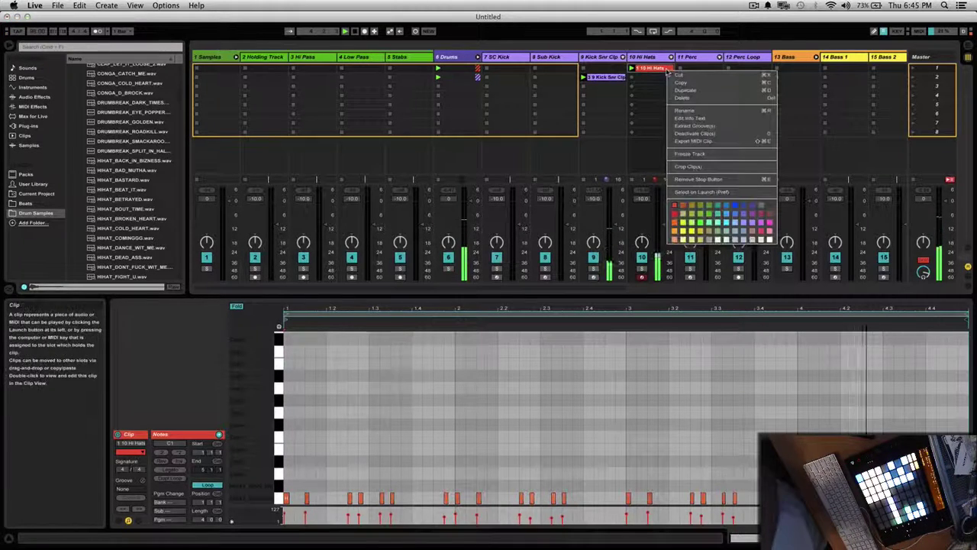
click(751, 231)
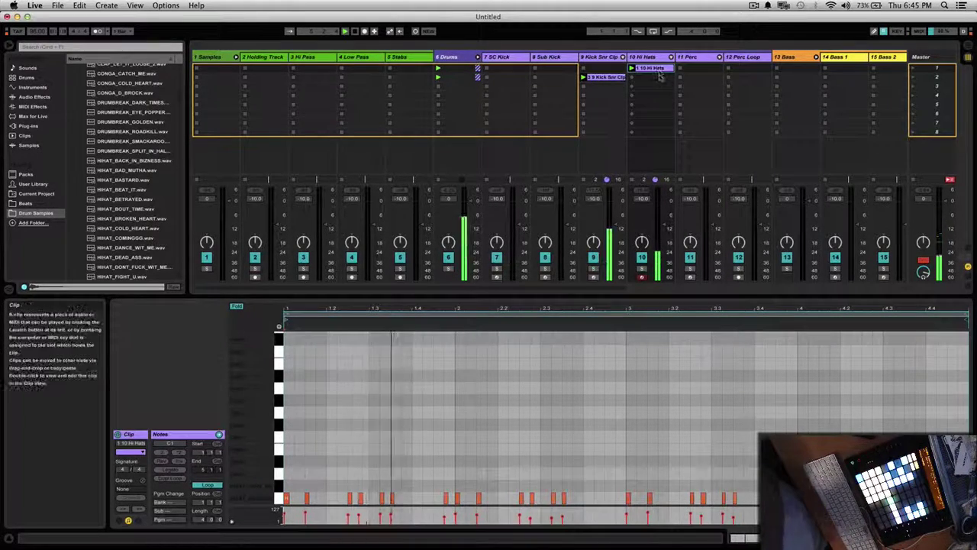
drag(660, 75, 654, 86)
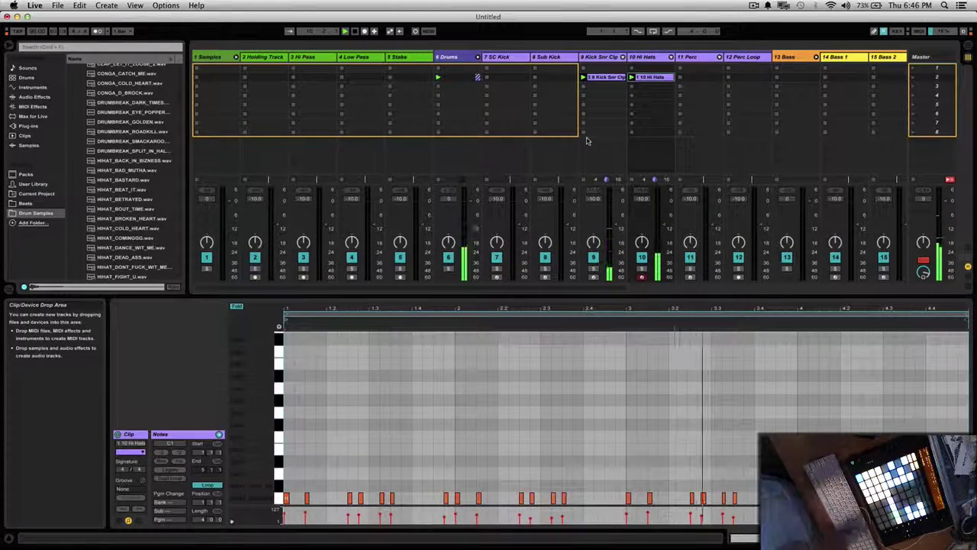
Select the Perc track and show its device chain with the empty Drum Rack while the beat plays
click(704, 59)
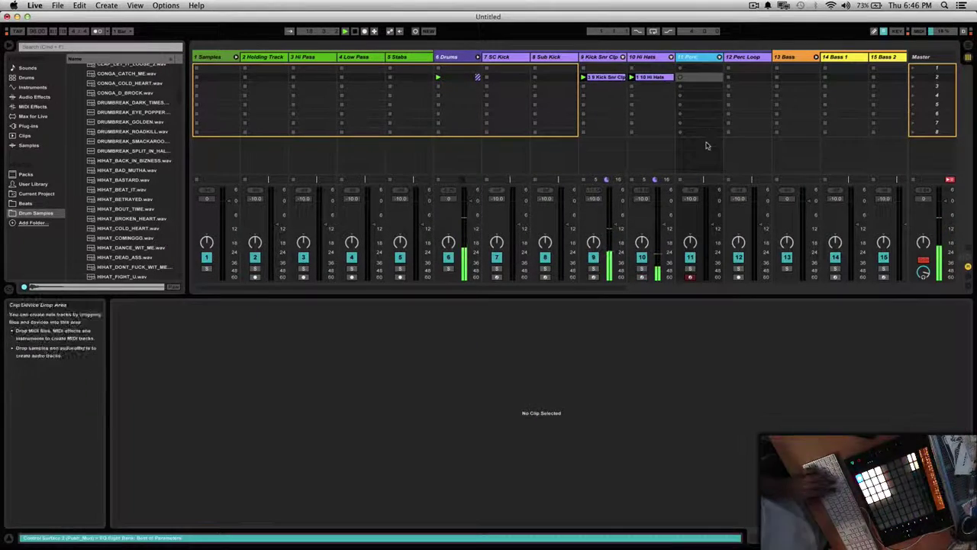
scroll(706, 145, right, 10)
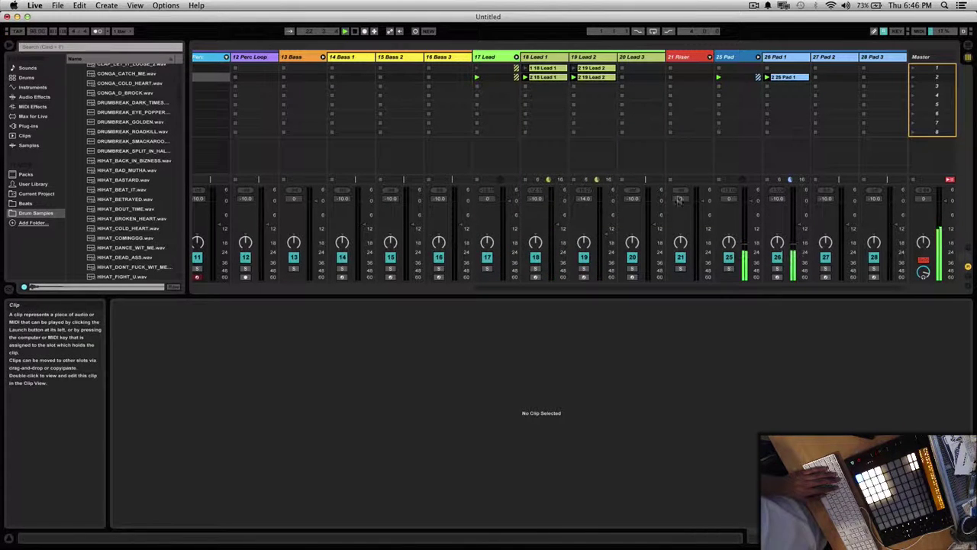
scroll(678, 200, left, 10)
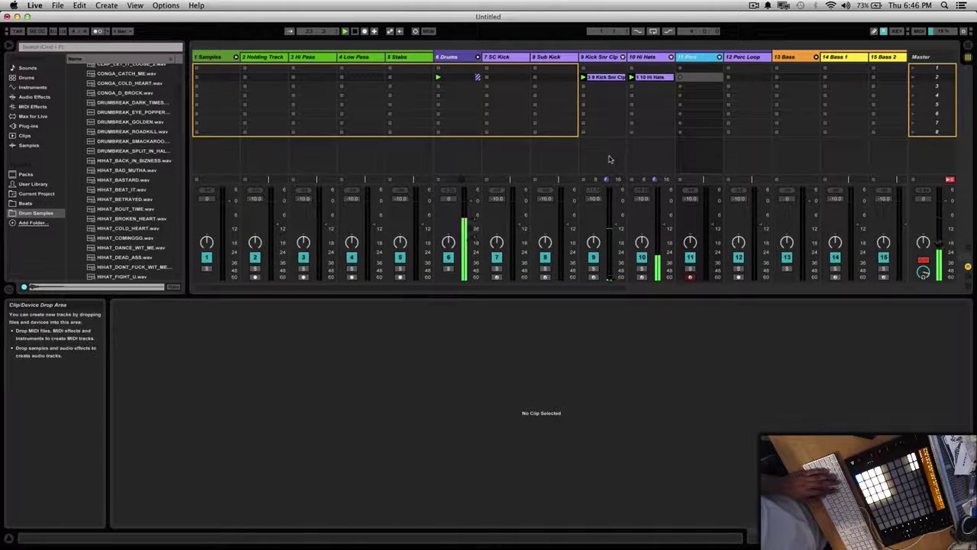
scroll(608, 160, right, 5)
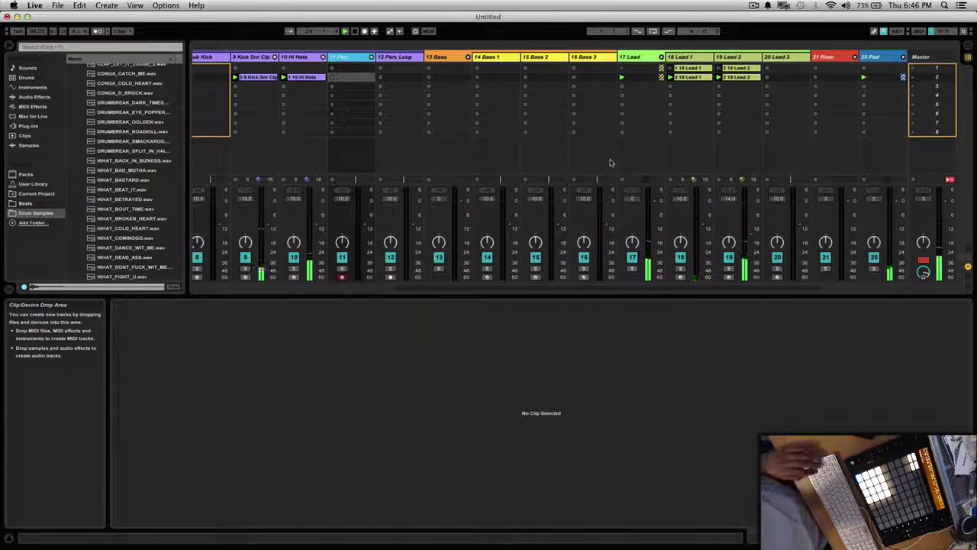
key(shift+Tab)
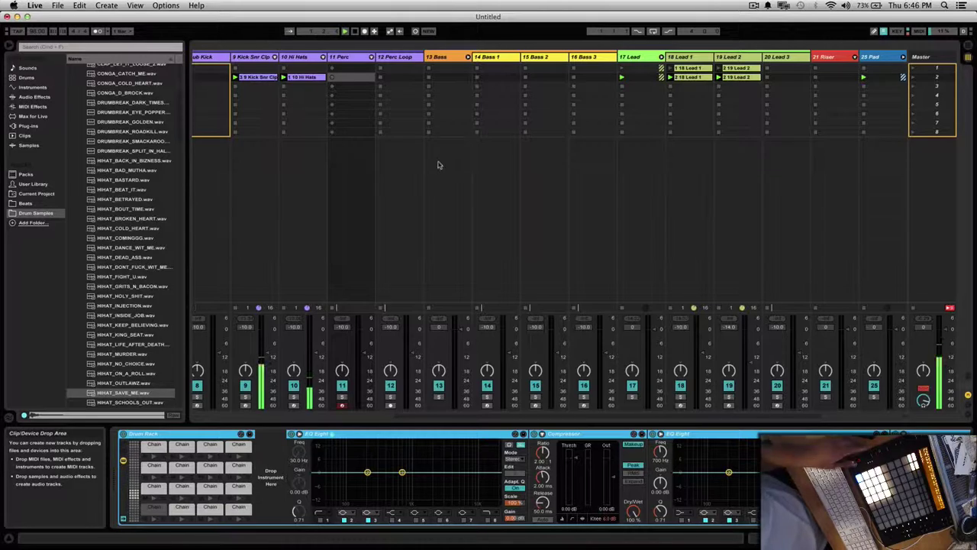
click(343, 174)
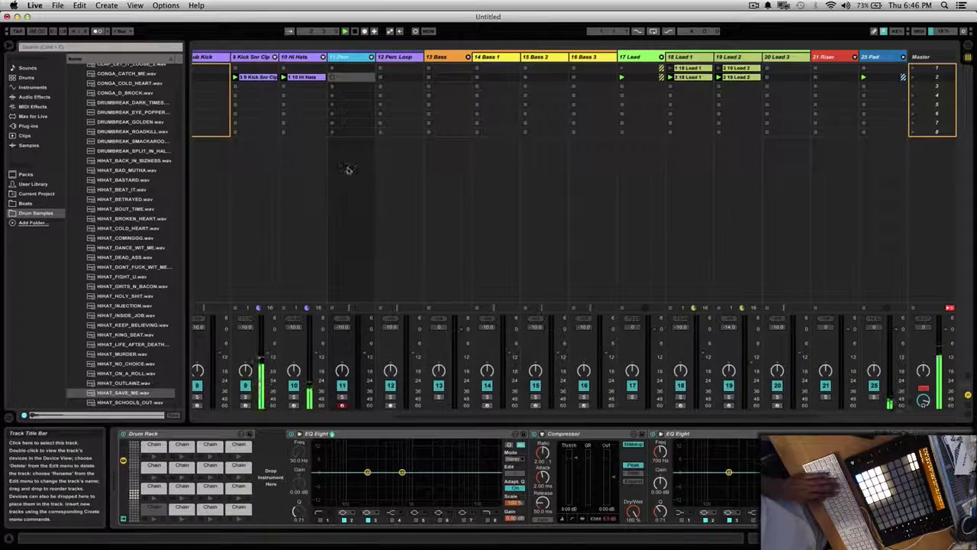